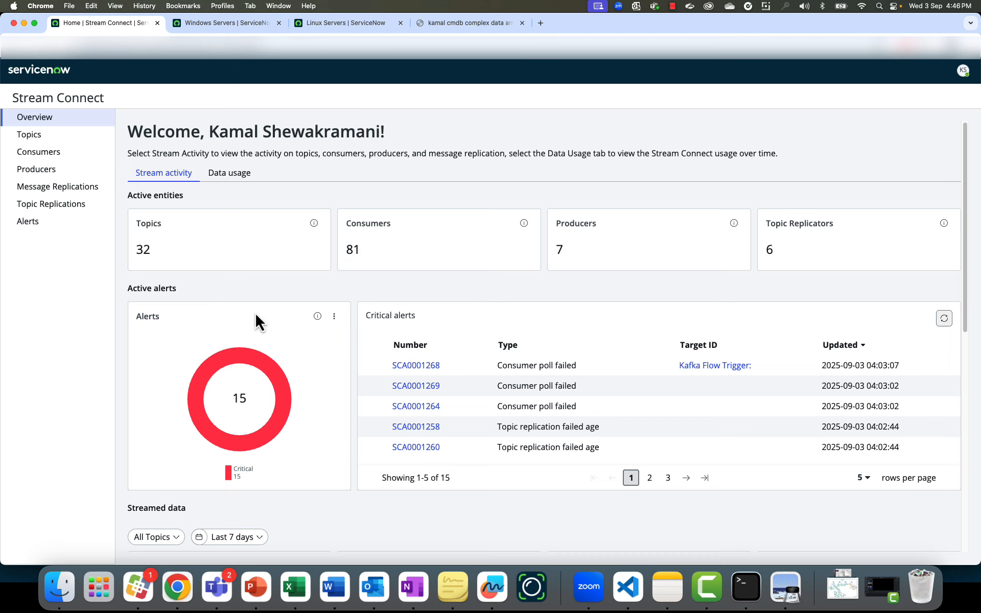
Open the hermes1.service-now.com instance root page in a new browser tab, leaving out the Stream Connect path.
scroll(367, 324, down, 2)
scroll(370, 323, up, 2)
key(ctrl+Tab)
key(super+t)
text(https://hermes1.service-now.com/now/stream-connect/home)
key(alt+shift+Left)
key(alt+shift+Left)
key(alt+shift+Left)
key(alt+shift+Left)
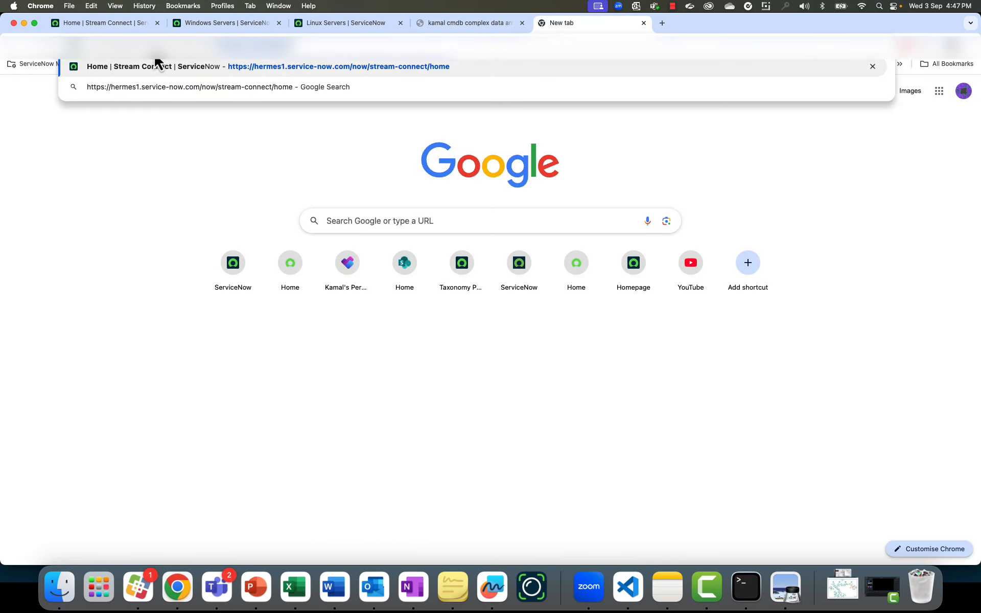
key(BackSpace)
key(Return)
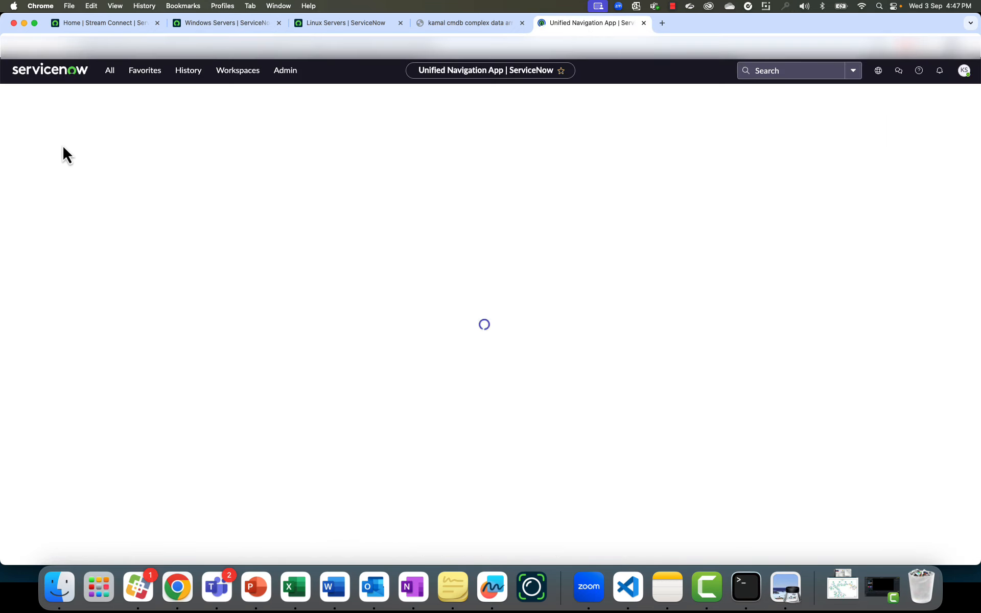
Find Data Sources by filtering the application navigator for "data source" and open the CMDB data Array record.
click(118, 79)
text(data source)
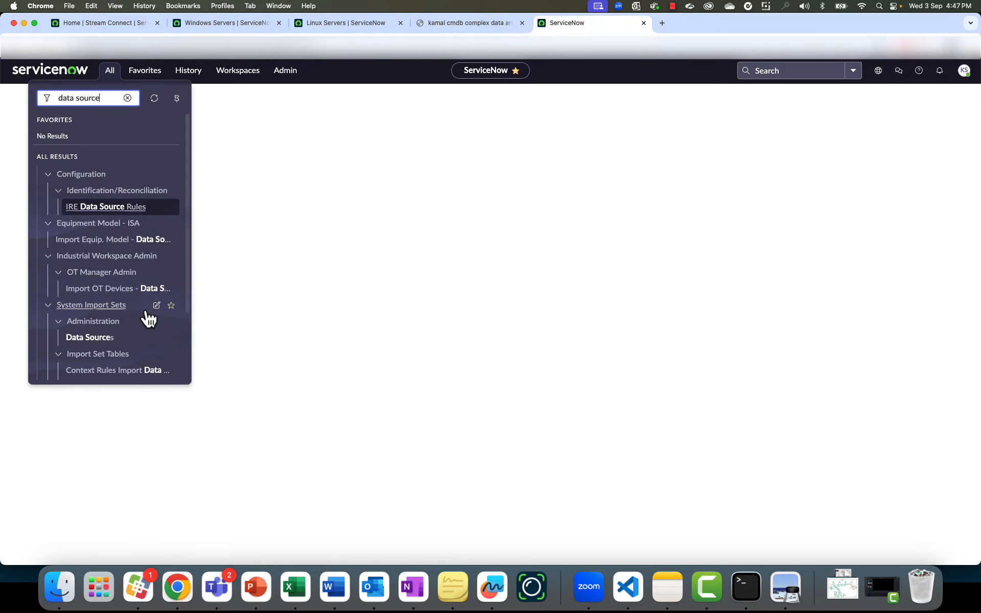
click(108, 339)
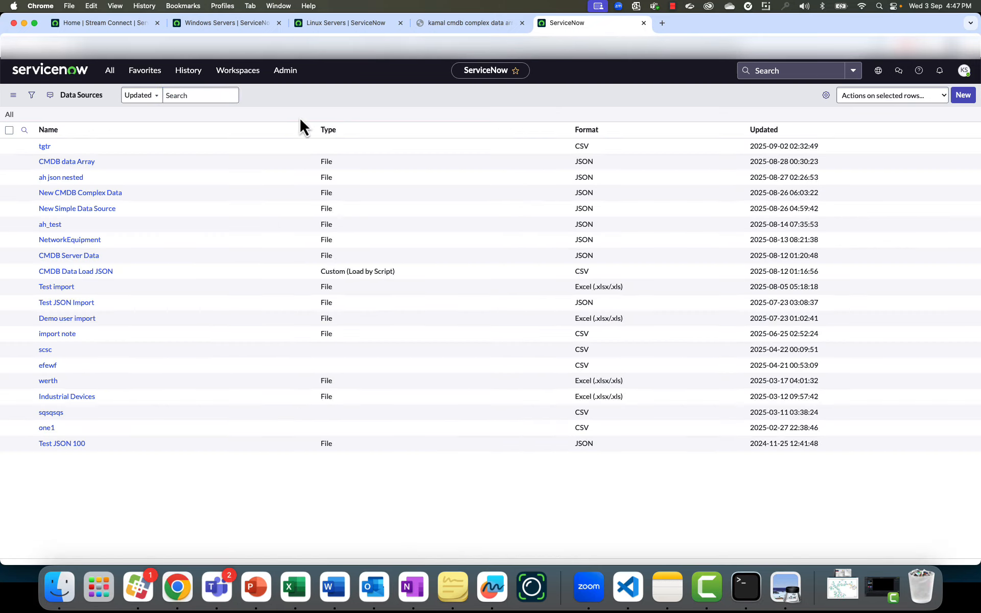
click(178, 166)
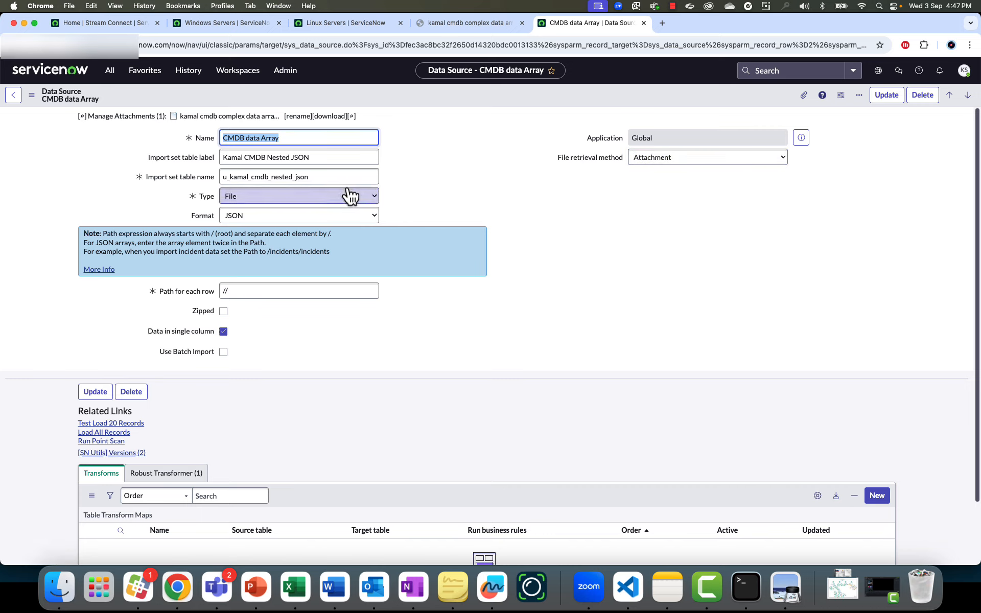
Examine the CMDB data Array data source's import set table name and its Data in single column setting.
click(522, 253)
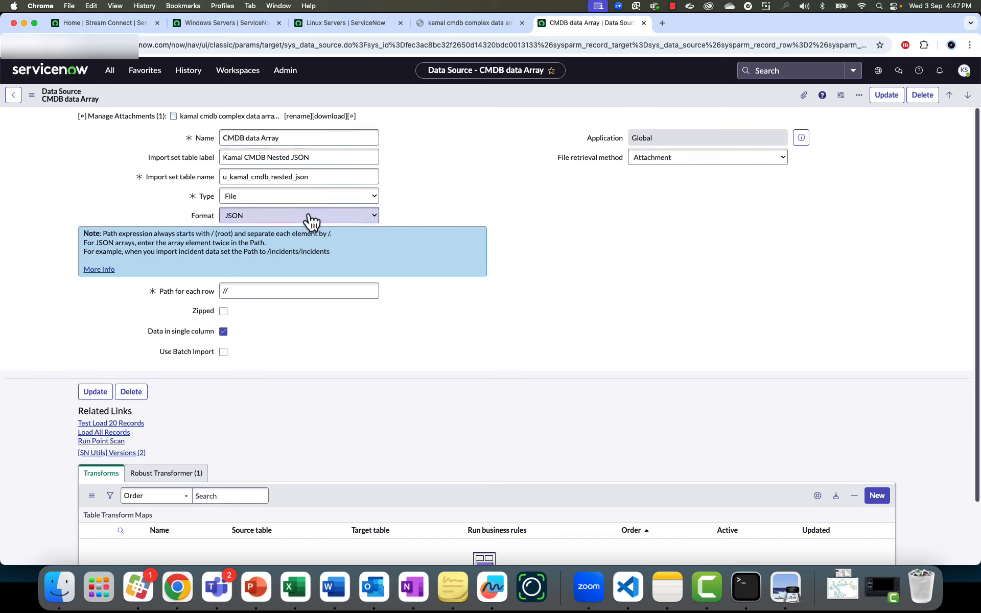
double_click(281, 177)
click(517, 199)
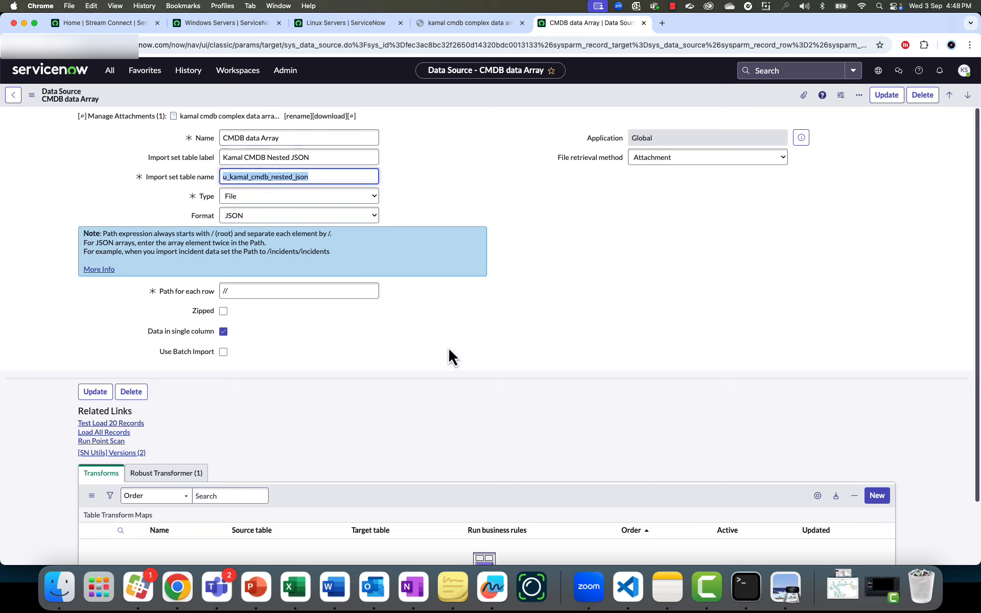
click(456, 327)
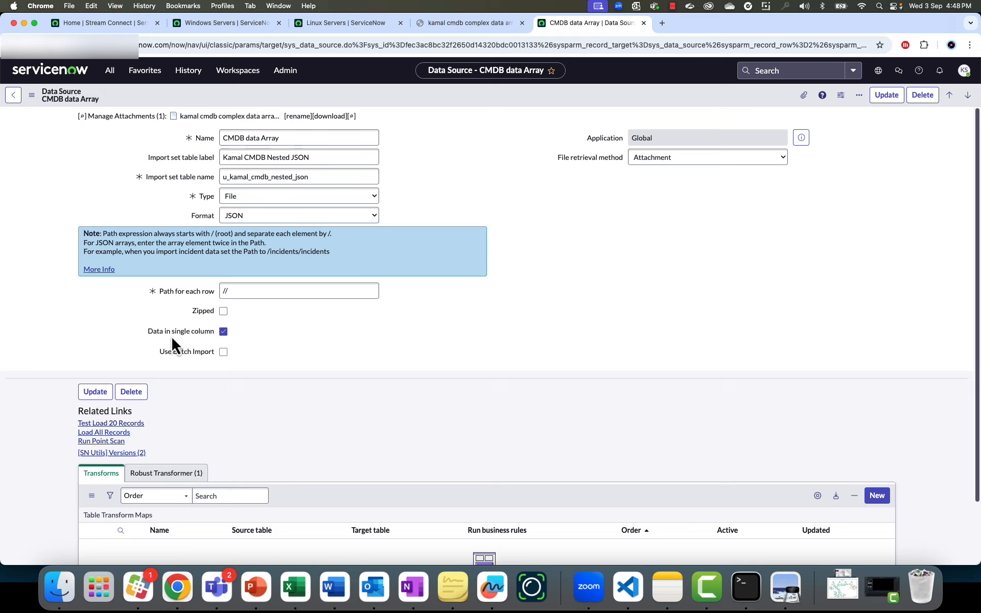
drag(149, 333, 210, 332)
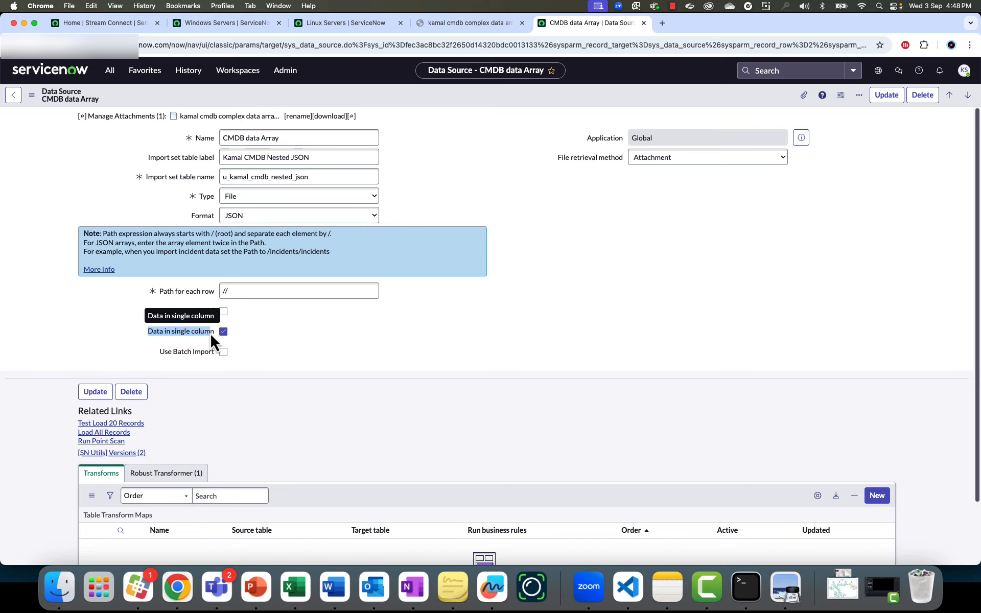
click(482, 261)
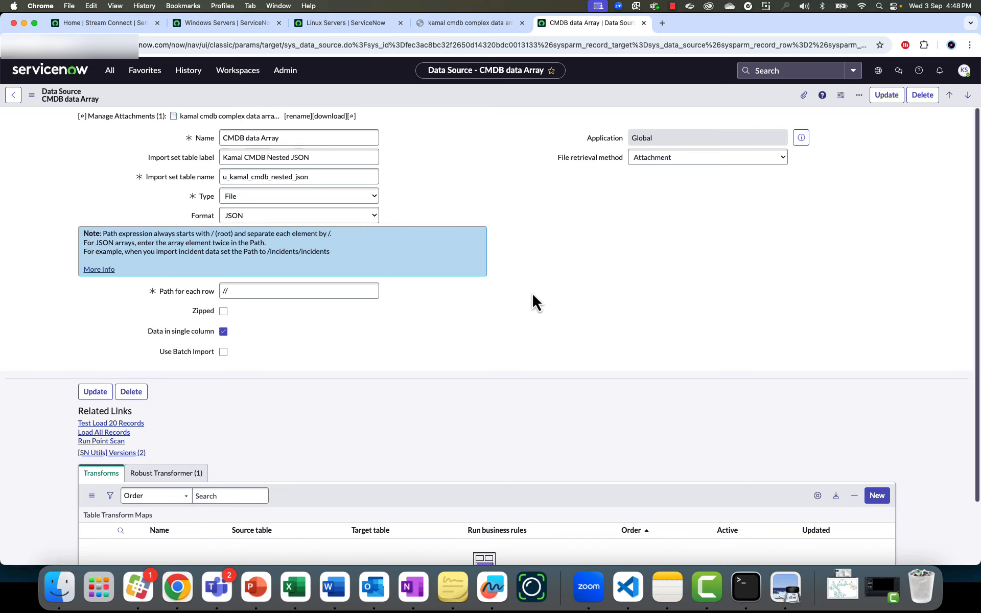
Switch to the open complex data array JSON file and examine its array payload from the opening bracket to the nested data object.
key(ctrl+shift+Tab)
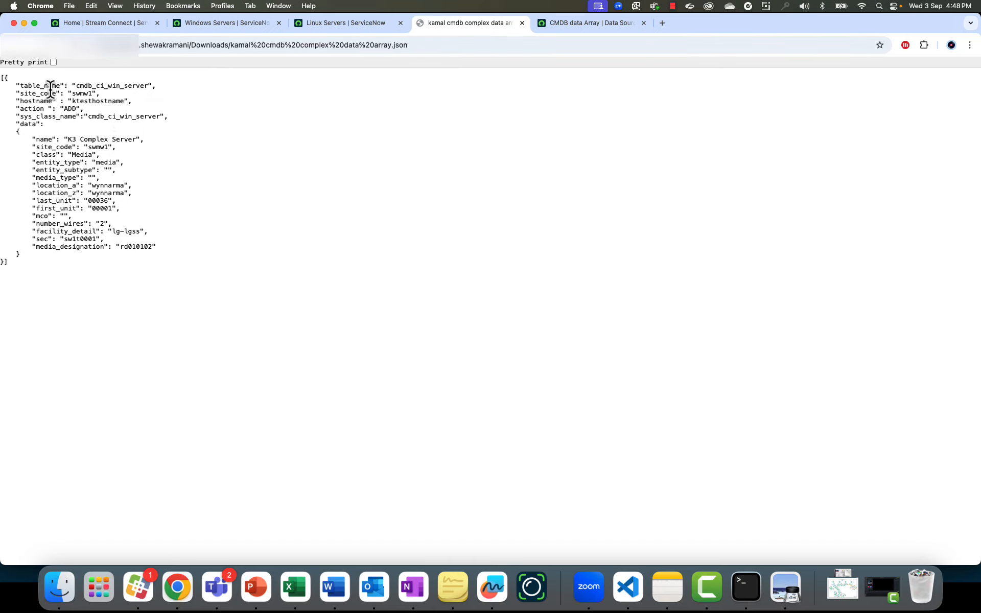
drag(2, 77, 19, 266)
click(18, 265)
drag(5, 77, 36, 249)
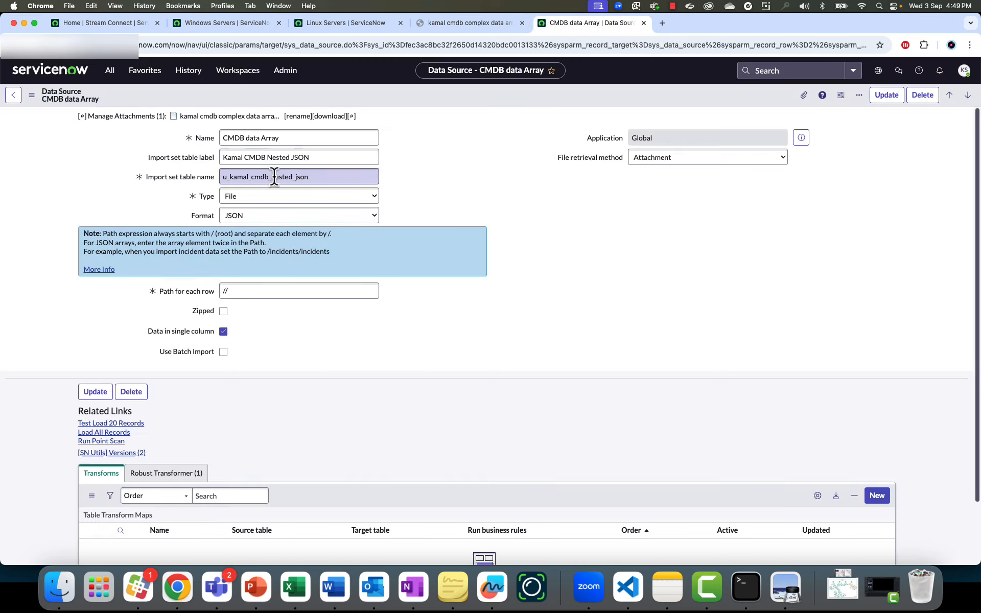
Copy the import set table name from the CMDB data Array data source and open that table's record list in a new tab.
double_click(274, 178)
key(super+c)
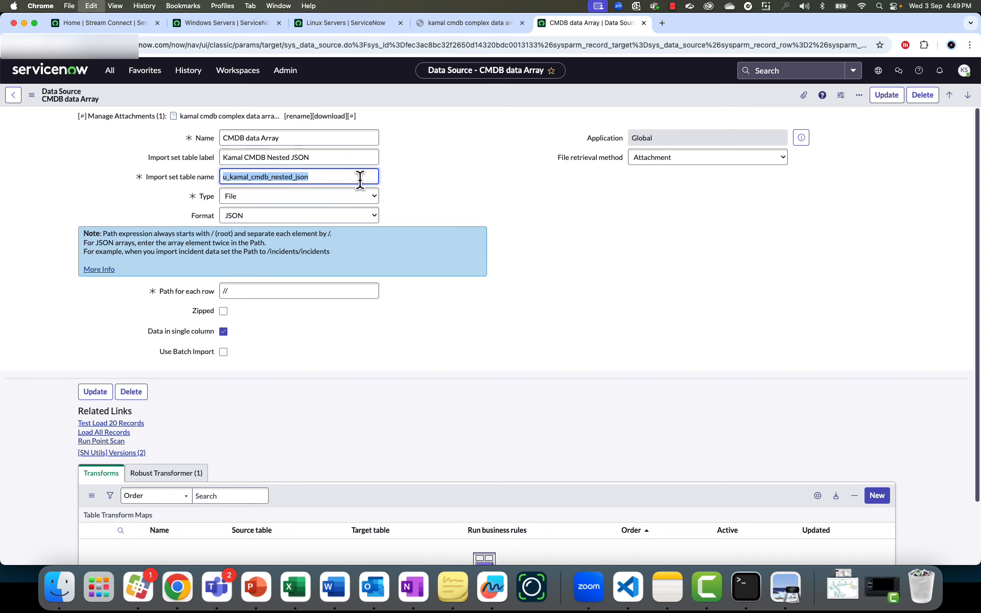
click(663, 23)
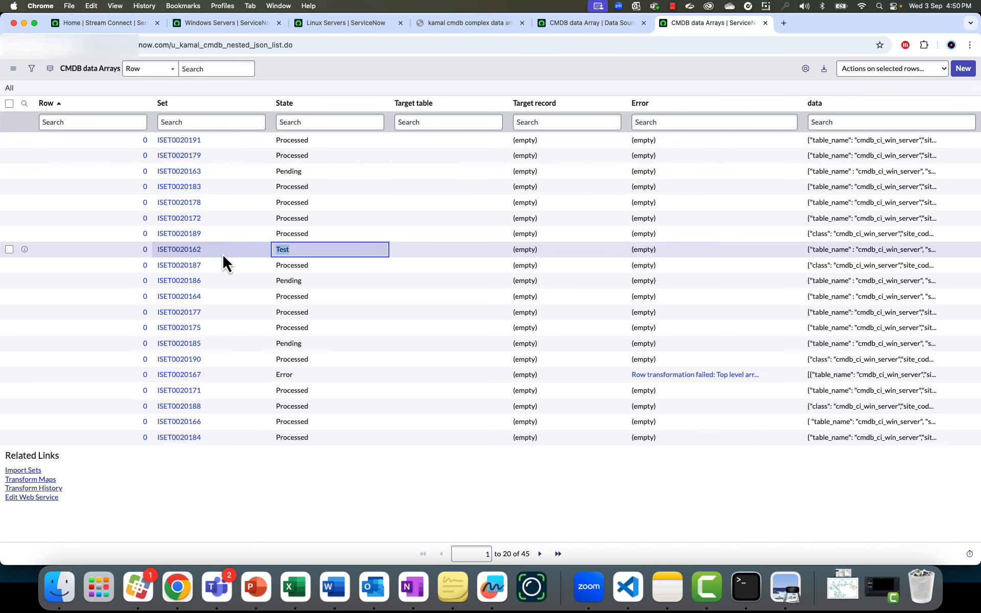
key(Return)
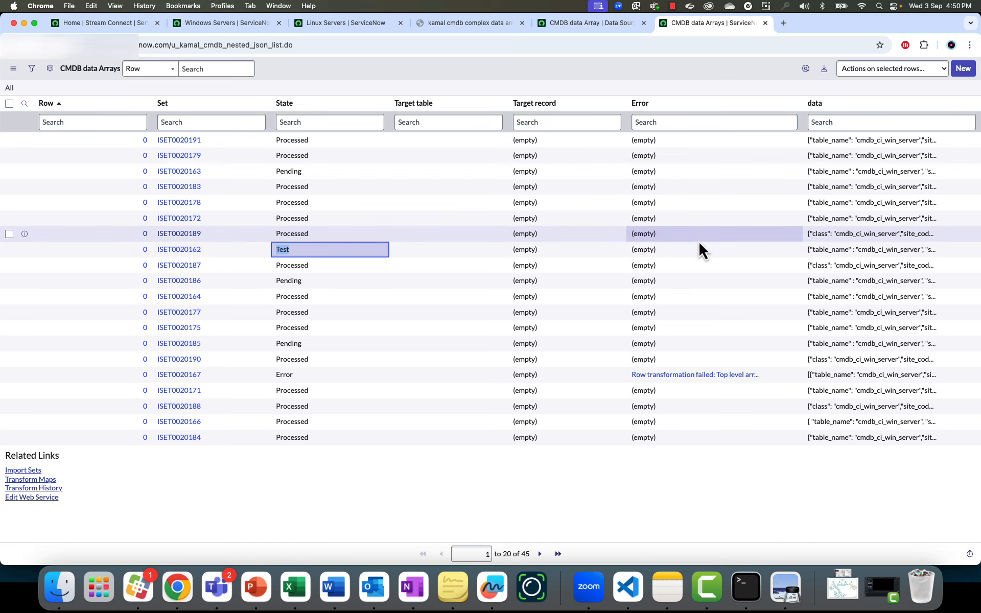
Open the import set table's definition from its record list, examine the u_data column's name and type, and close the tab.
click(875, 249)
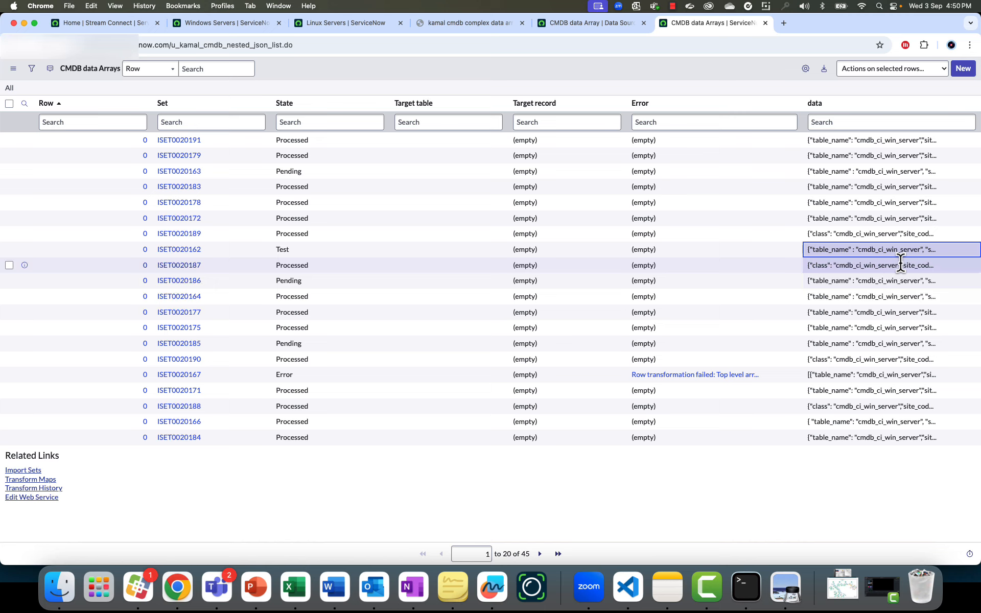
right_click(825, 102)
mouse_move(890, 210)
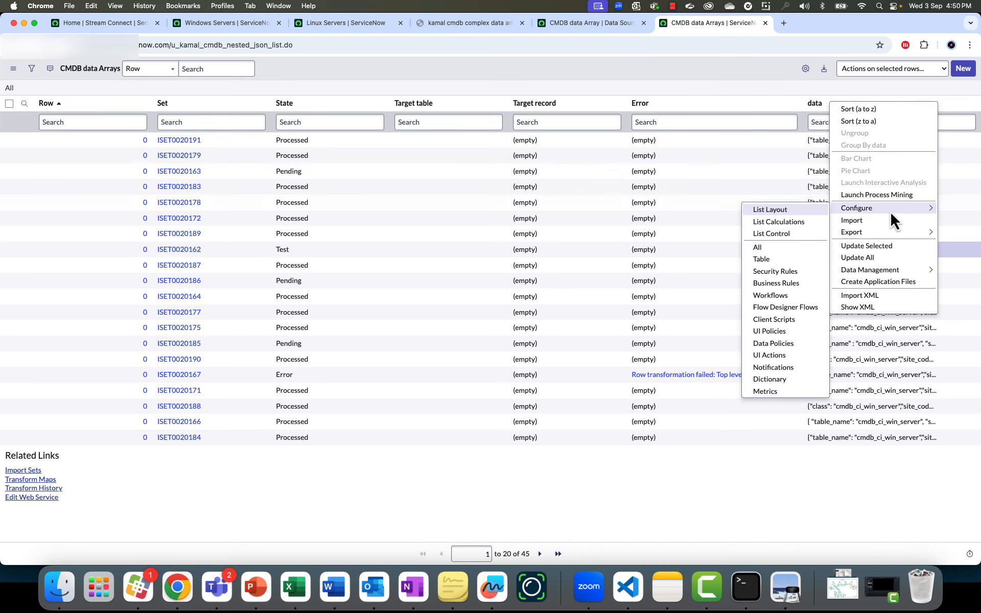
click(781, 268)
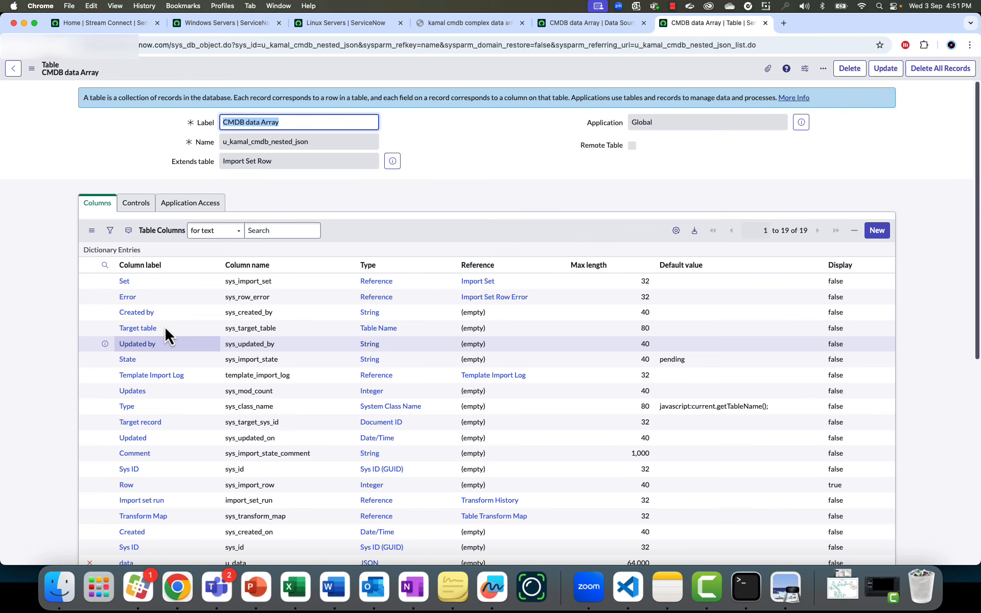
scroll(163, 317, down, 4)
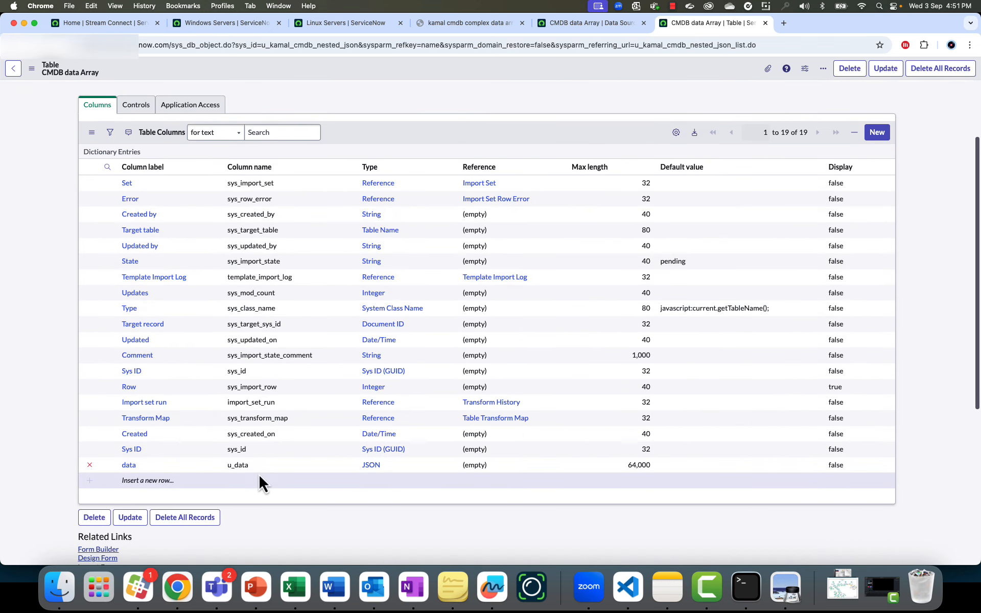
click(245, 466)
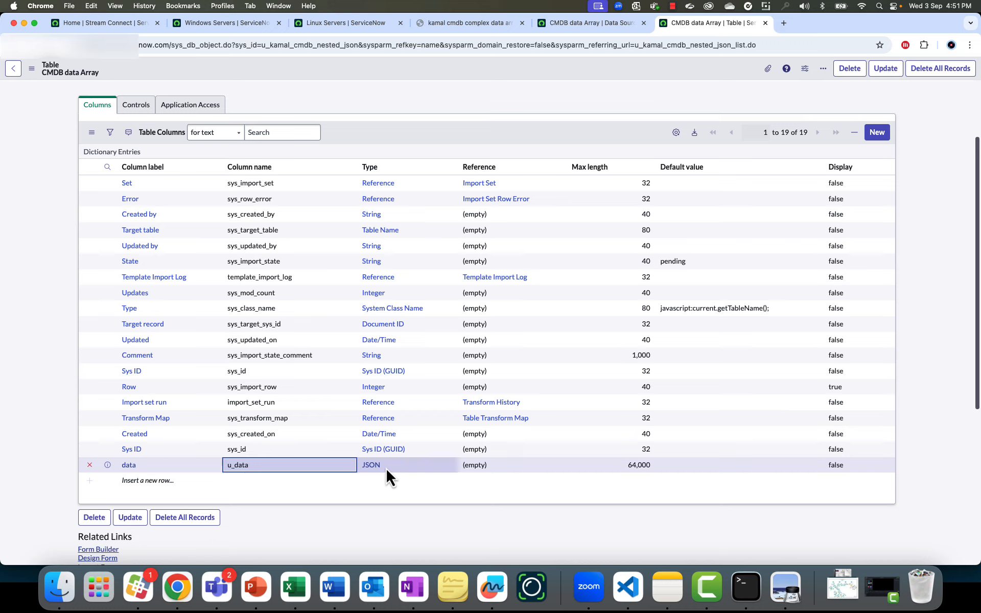
click(408, 467)
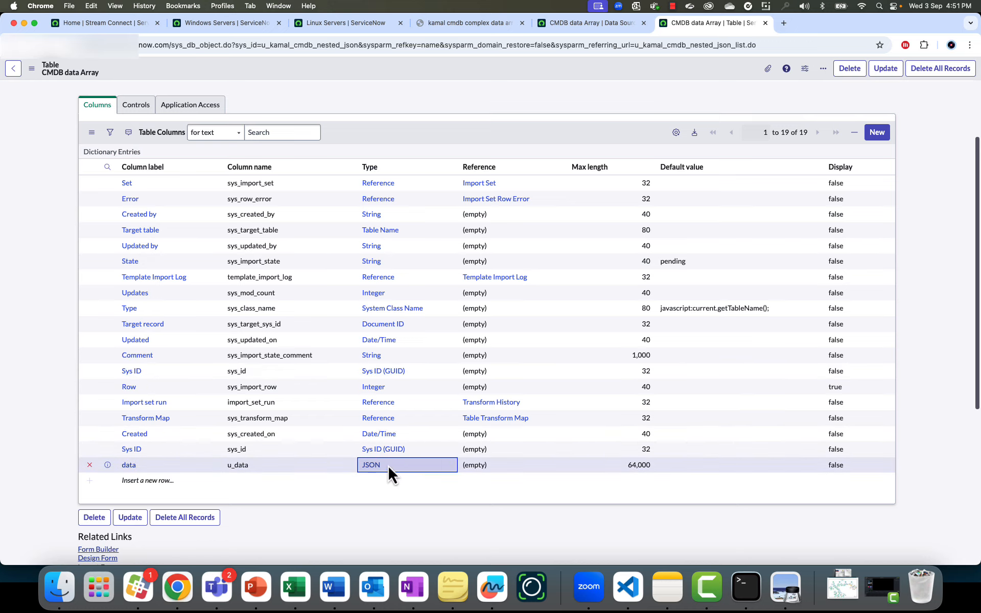
key(super+w)
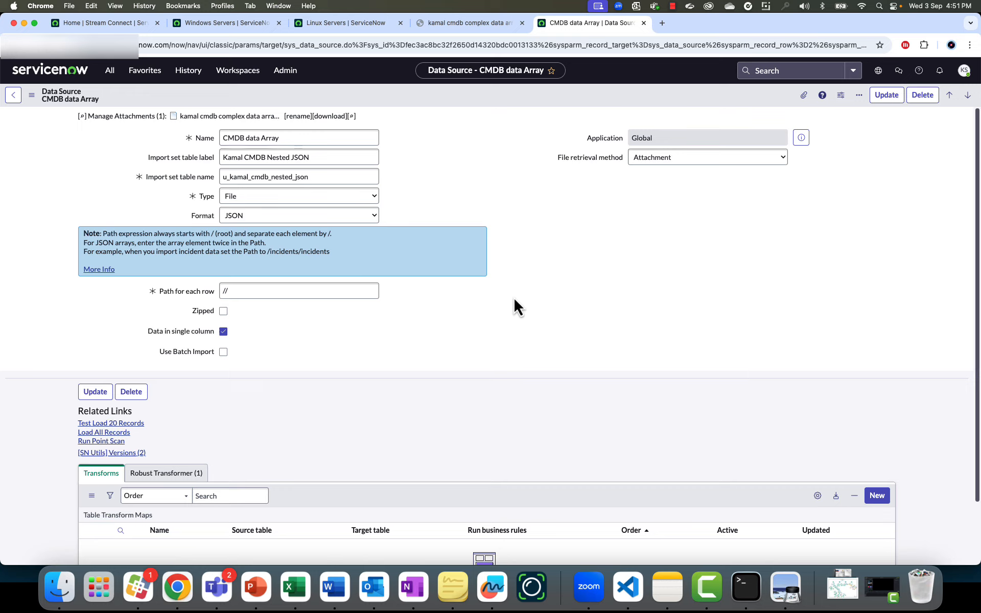
Find IntegrationHub ETL in the application navigator and open the CMDB Complex Nested transform map under CMDB Import.
click(112, 70)
text(inte)
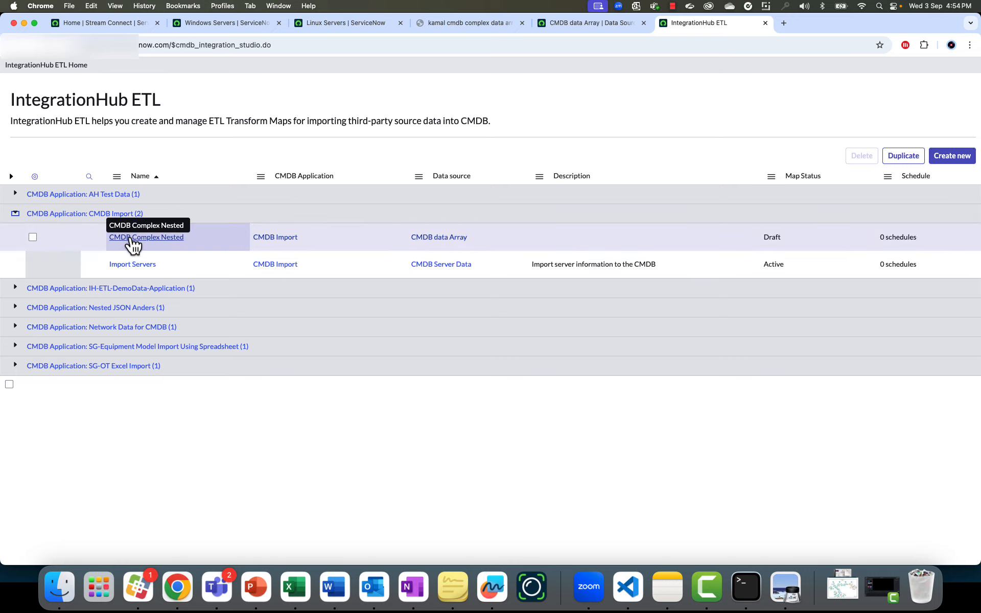
click(156, 238)
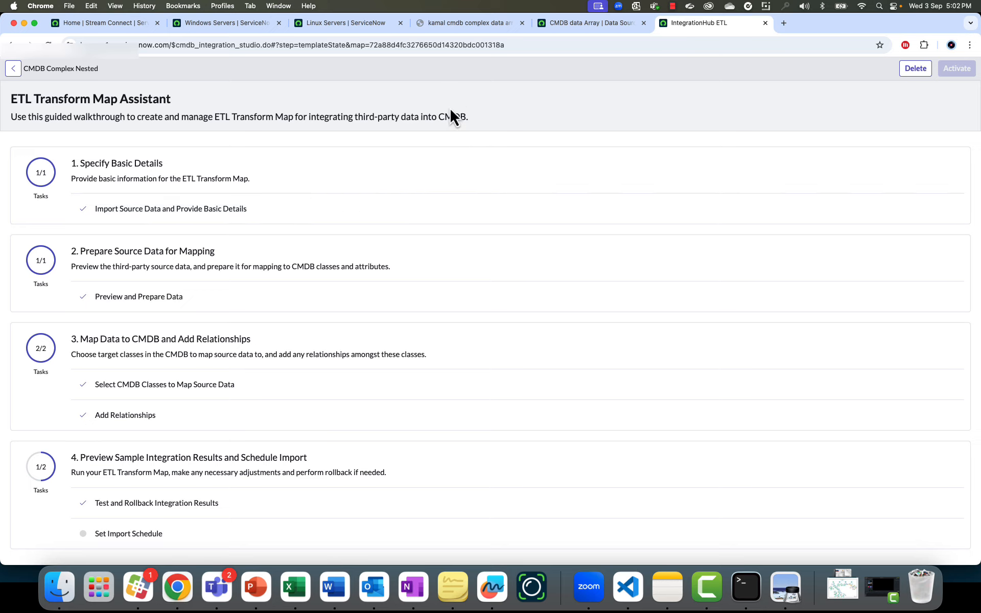
Check the navigator's IntegrationHub ETL entry from the data source page and return to the Stream Connect overview.
click(593, 25)
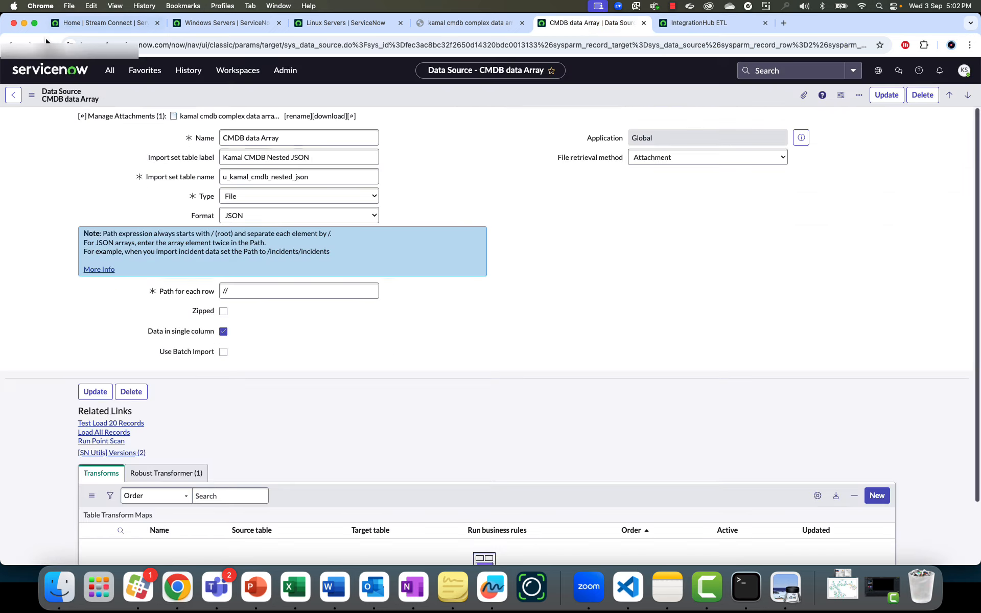
click(115, 71)
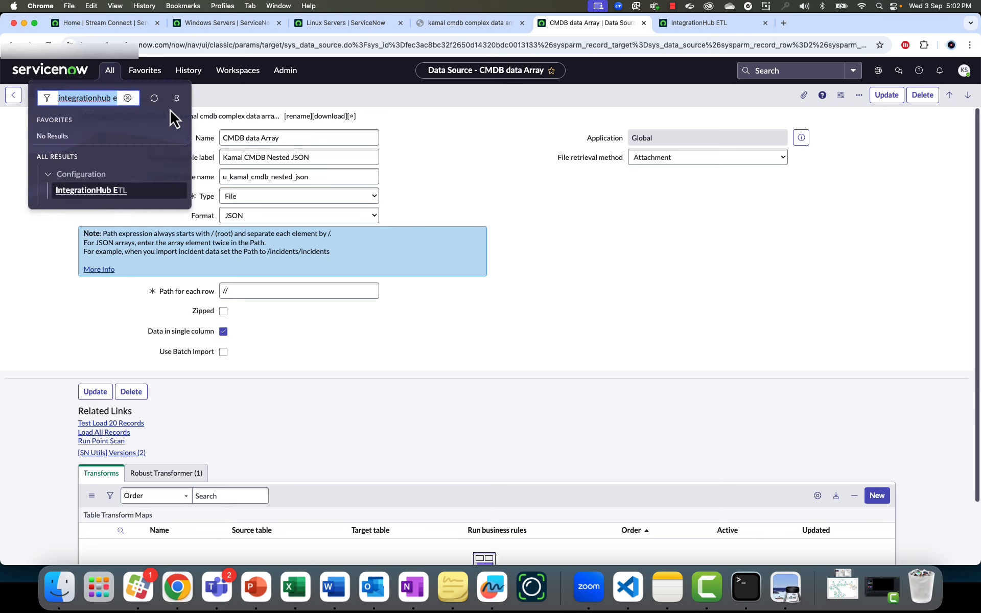
click(105, 24)
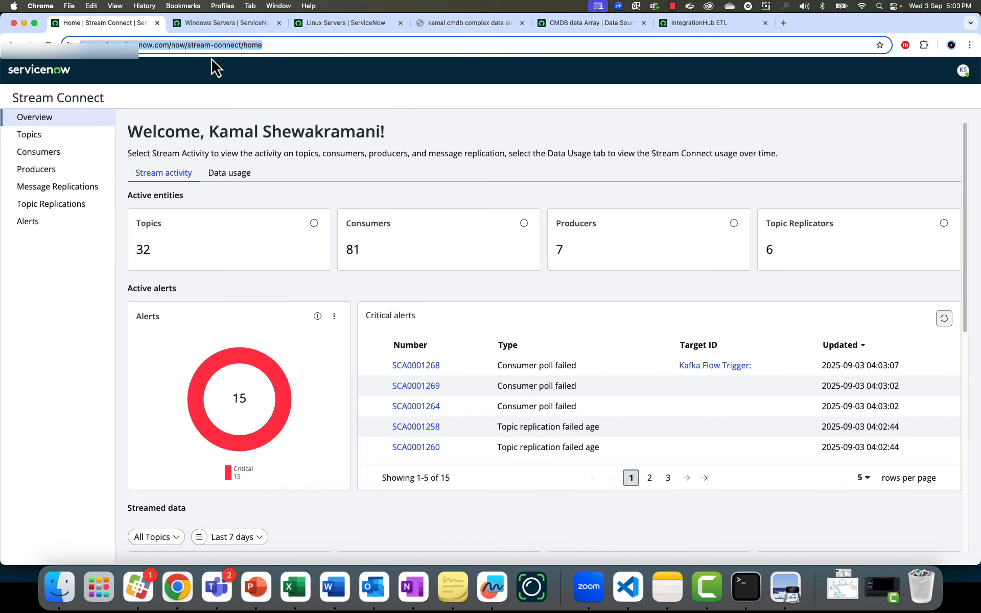
drag(42, 97, 106, 95)
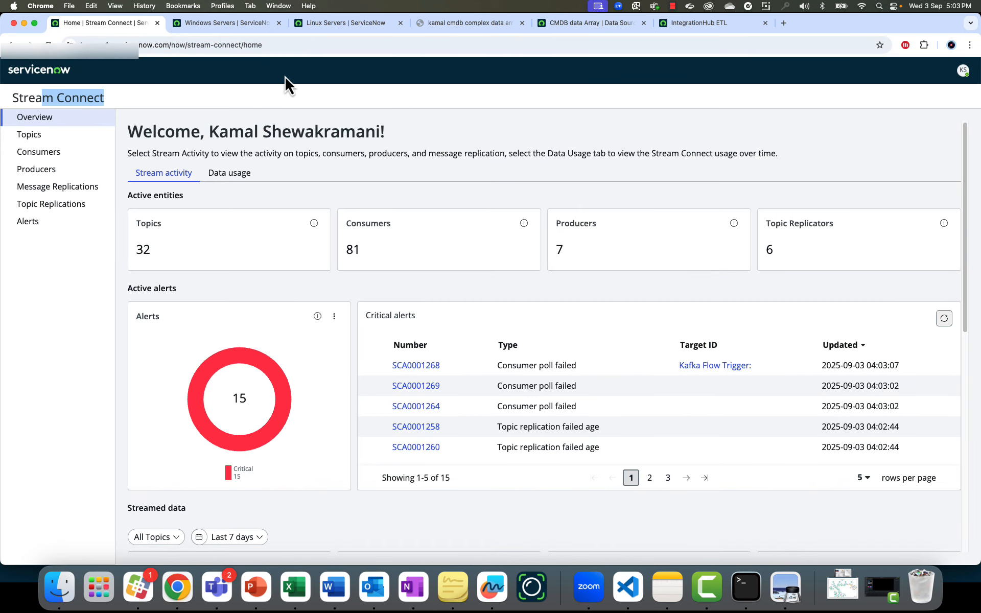
click(273, 74)
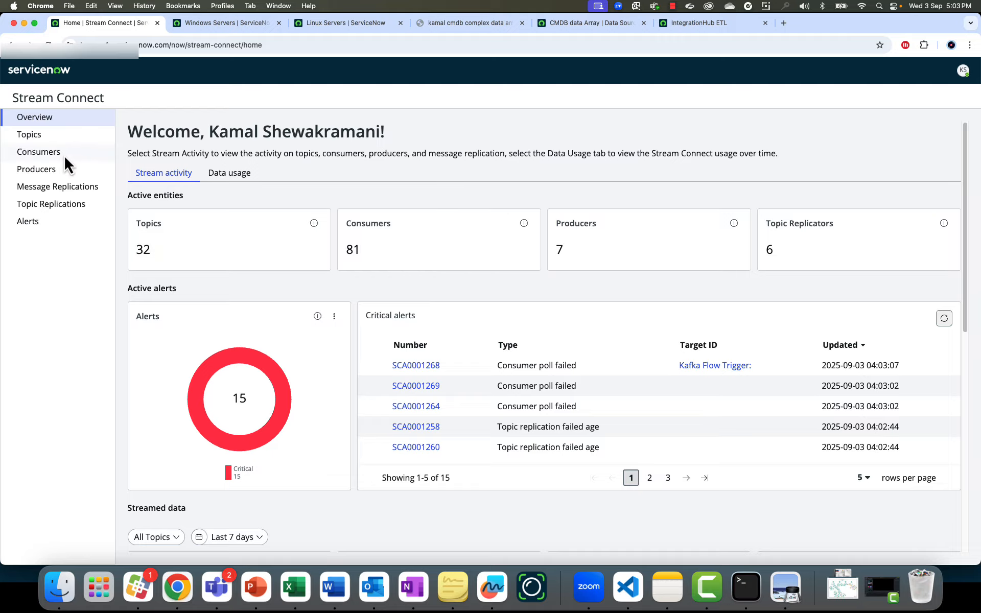
Start a new ETL Consumer record from the Stream Connect Consumers list.
click(51, 152)
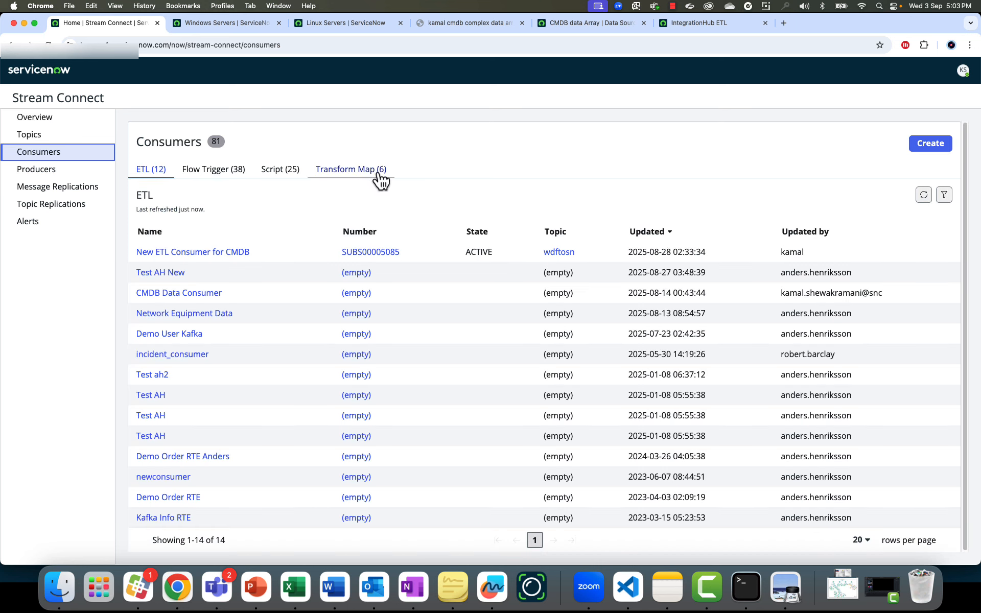
click(930, 146)
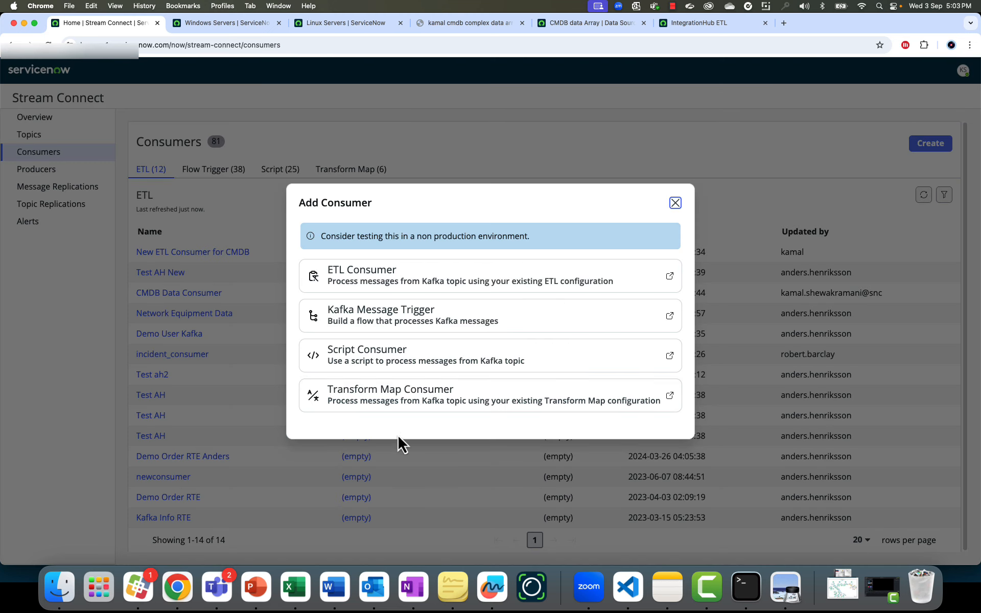
click(415, 281)
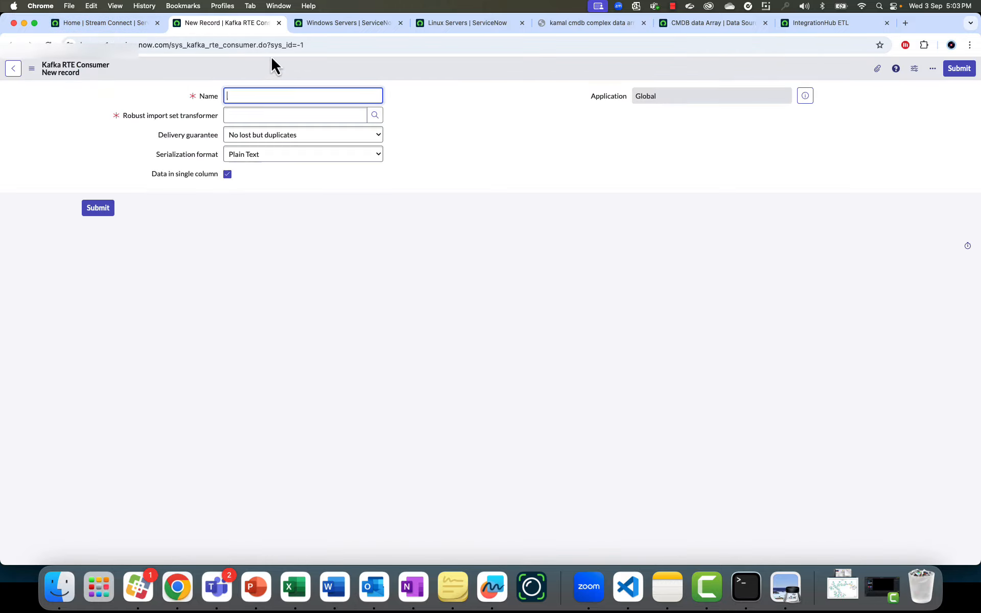
Check the CMDB data Array source and ETL map, and choose CMDB Complex Nested as the new consumer's robust import set transformer.
click(272, 45)
click(264, 45)
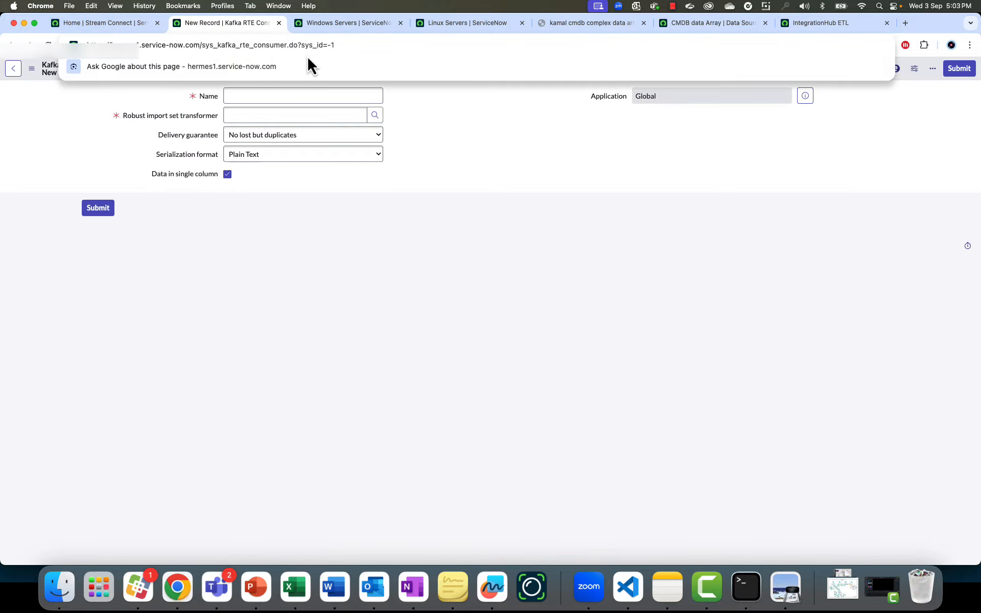
click(252, 94)
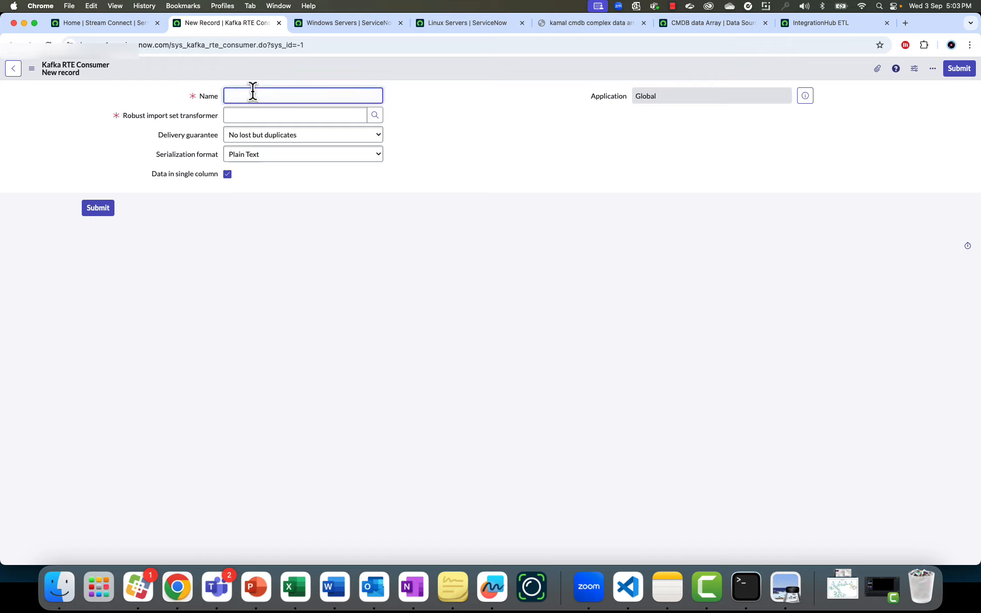
click(295, 116)
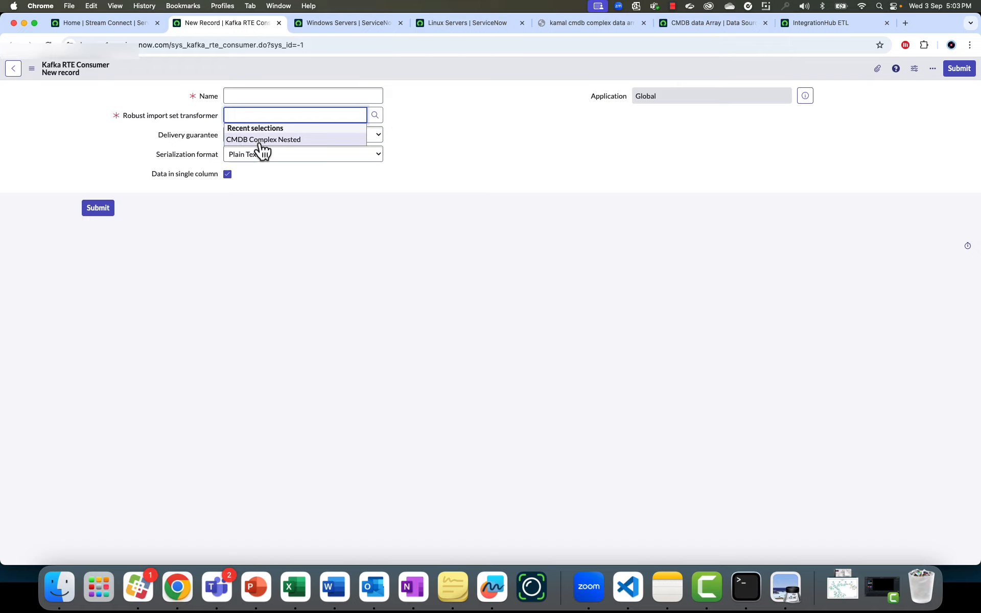
click(703, 28)
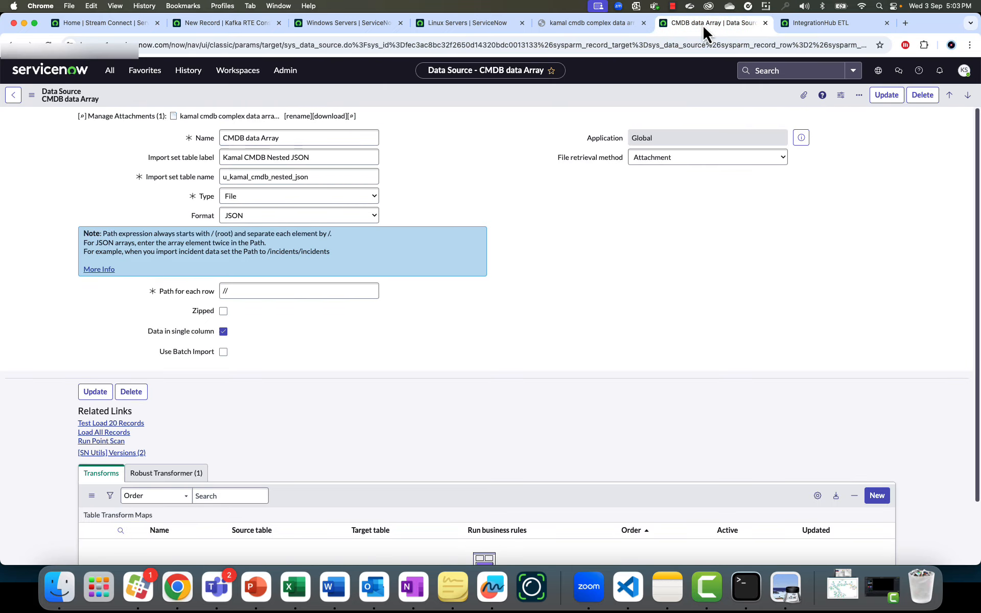
click(800, 23)
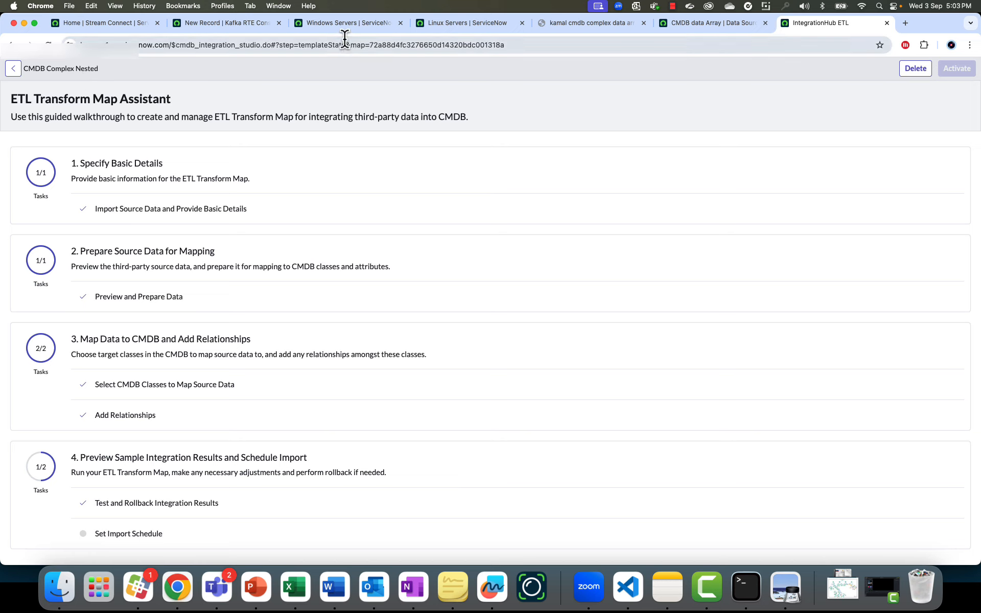
click(301, 25)
click(239, 27)
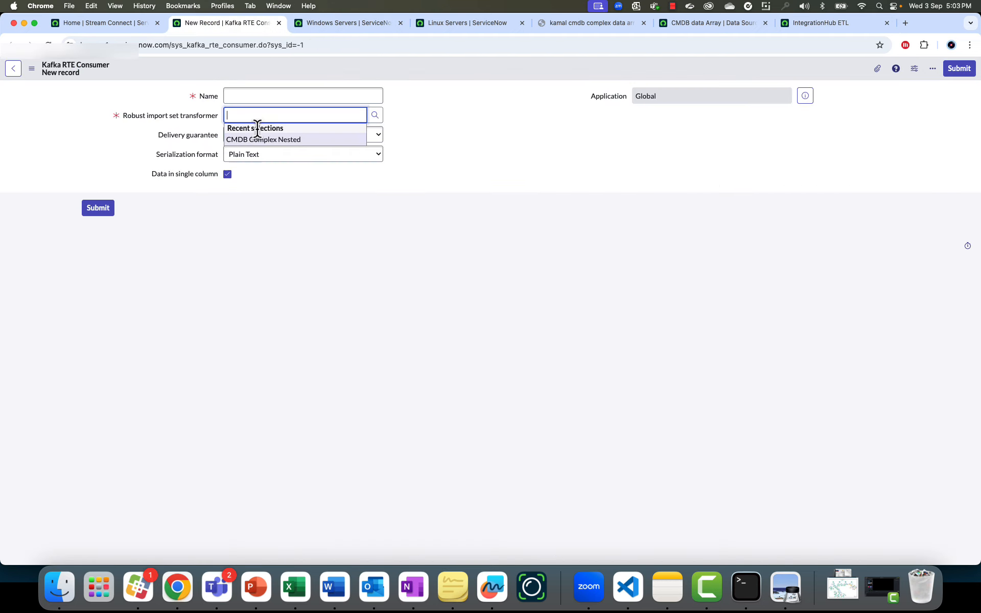
click(295, 141)
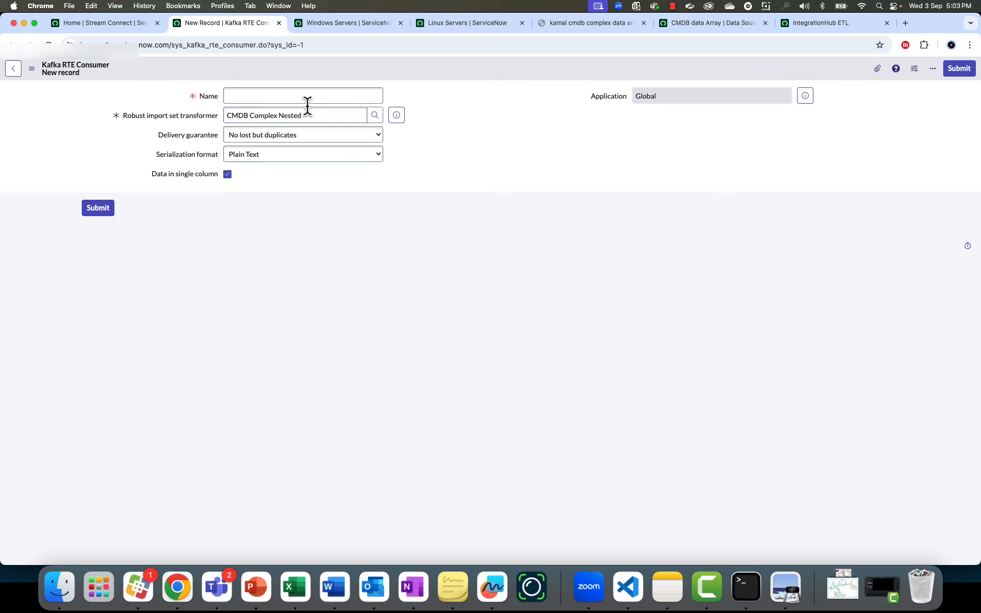
click(285, 98)
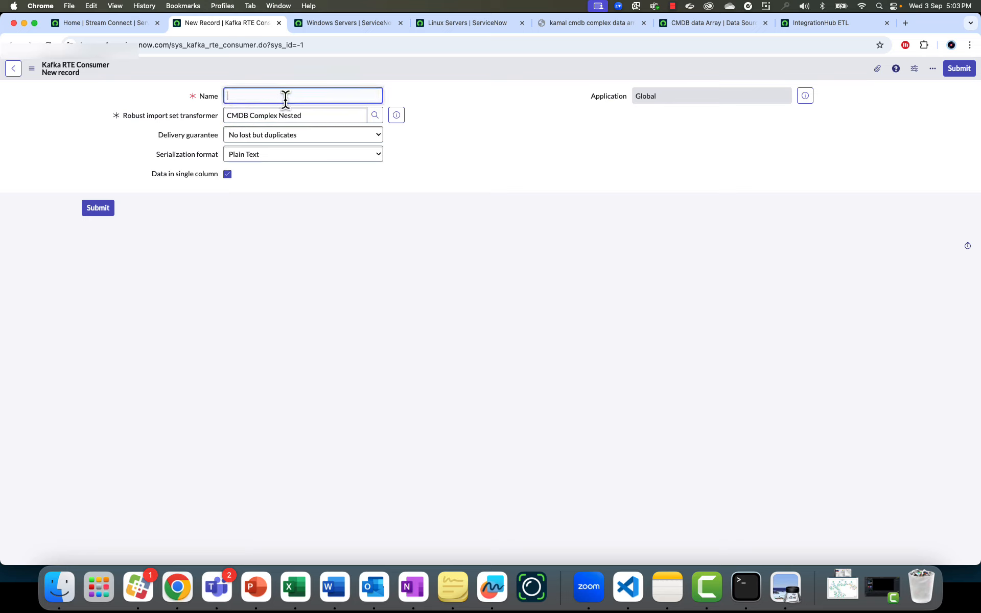
Leave the unsaved consumer record and load the sys_kafka_rte_consumer_list.do page to list all Kafka RTE consumers.
click(259, 44)
click(282, 45)
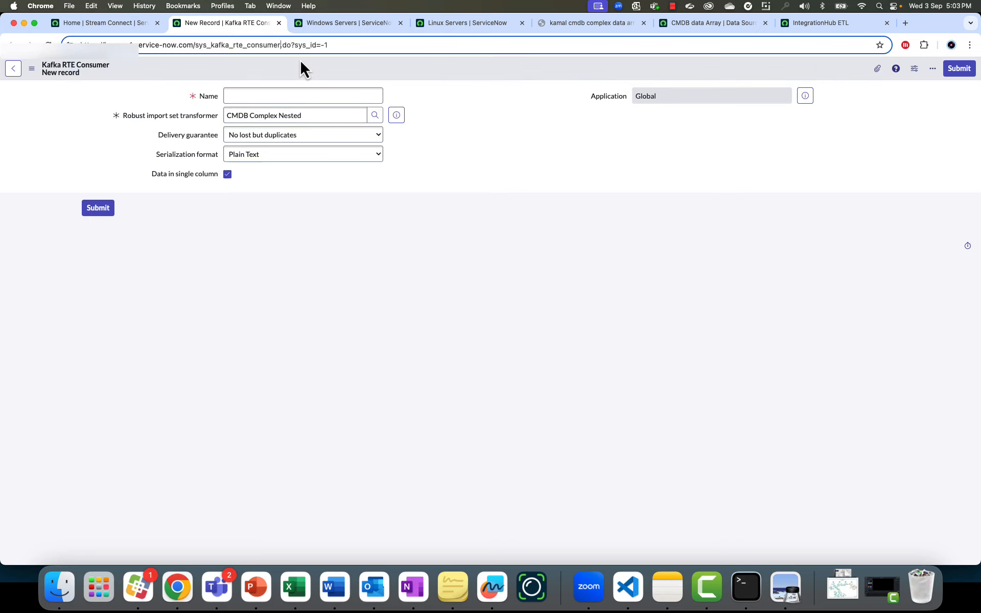
text(_list)
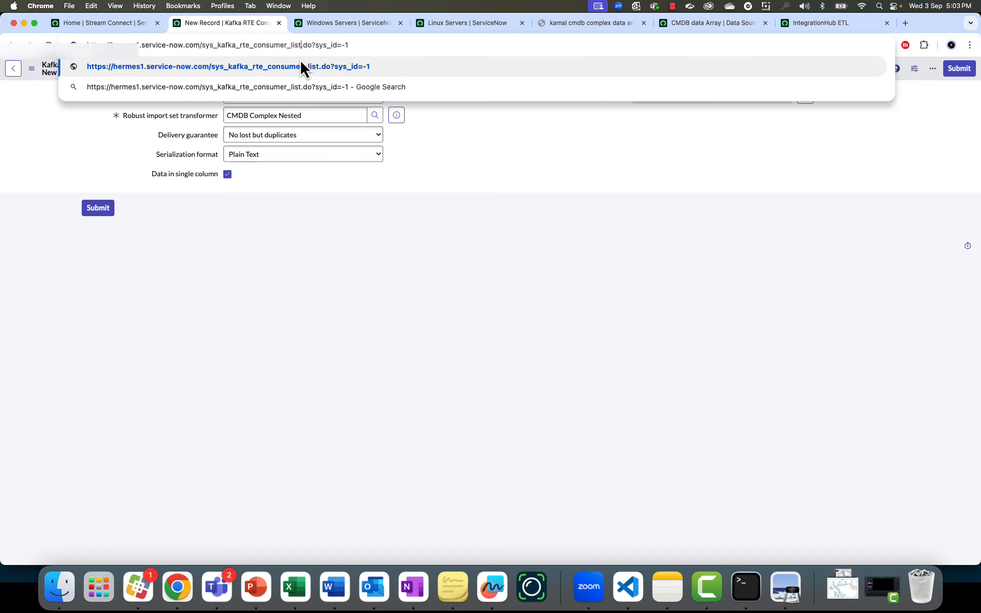
key(shift+End)
key(Delete)
key(Return)
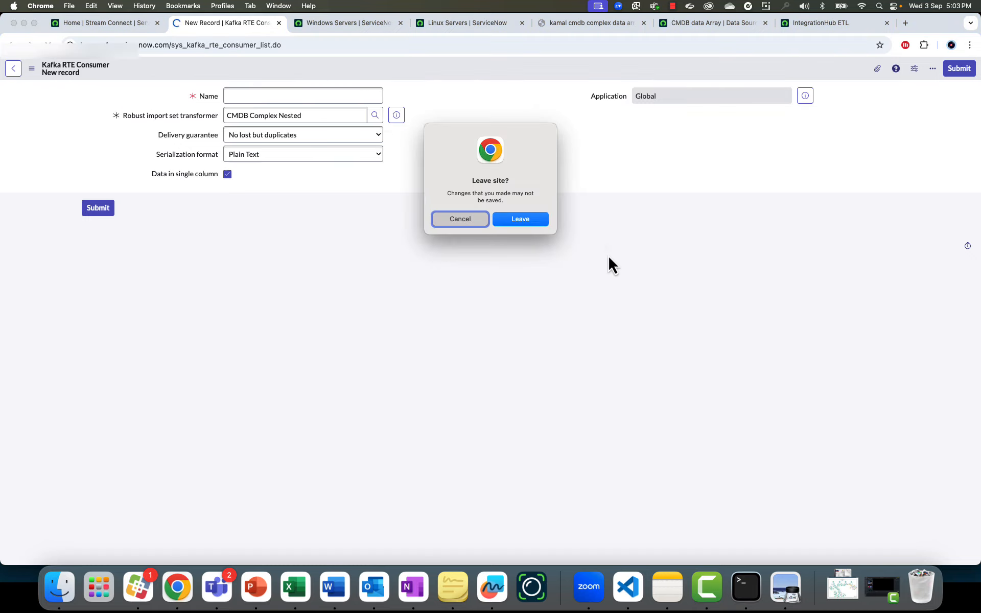
click(532, 224)
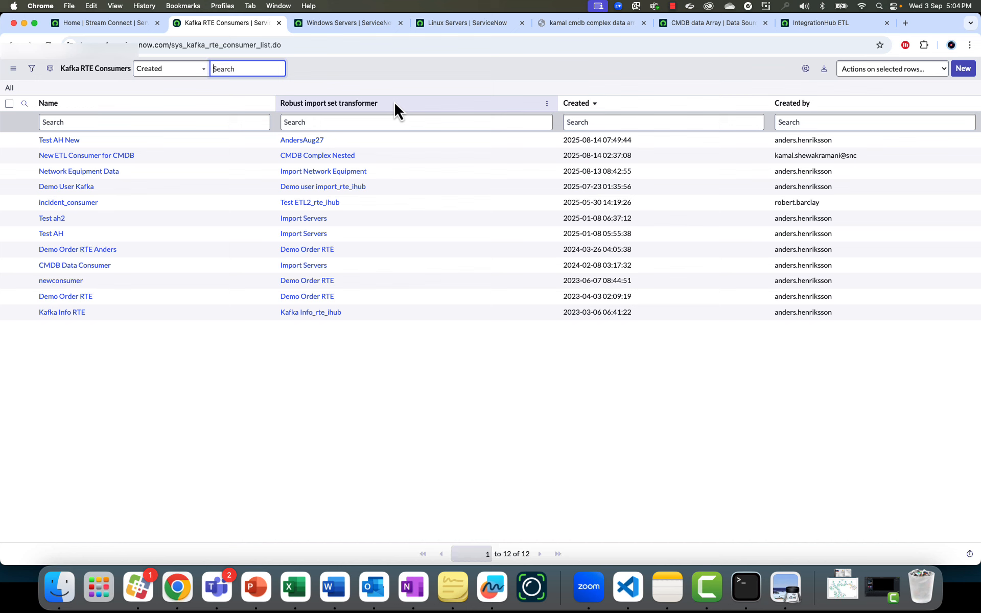
Dismiss the Add Consumer dialog in Stream Connect and open the New ETL Consumer for CMDB record from the Kafka RTE Consumers list.
key(super+1)
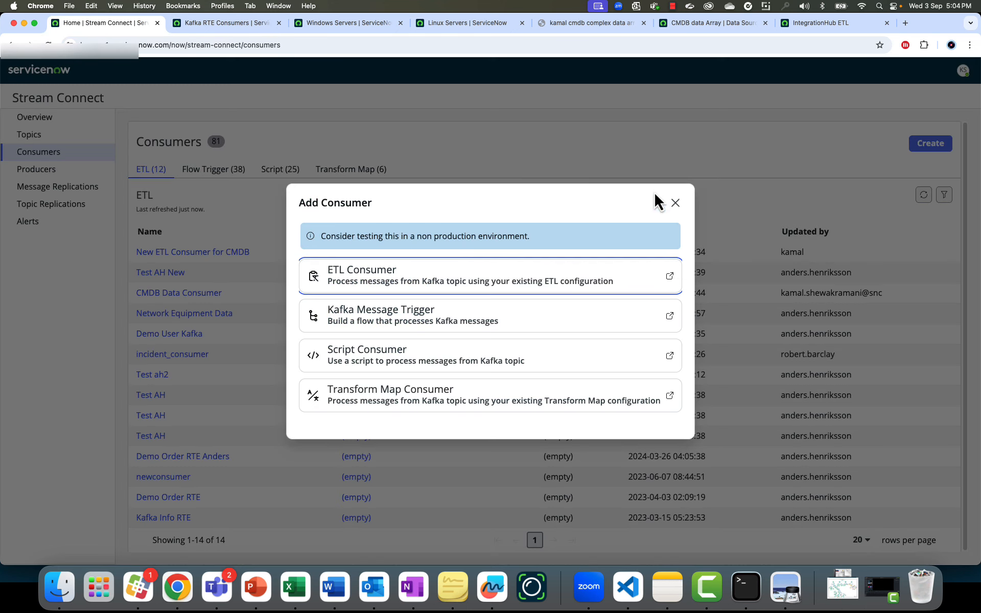
click(675, 204)
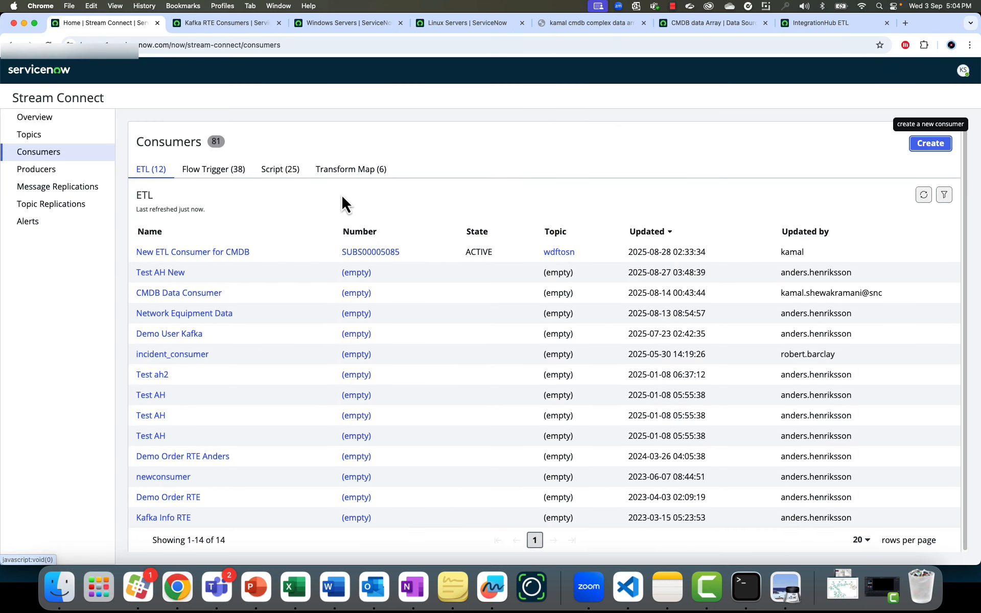
key(super+2)
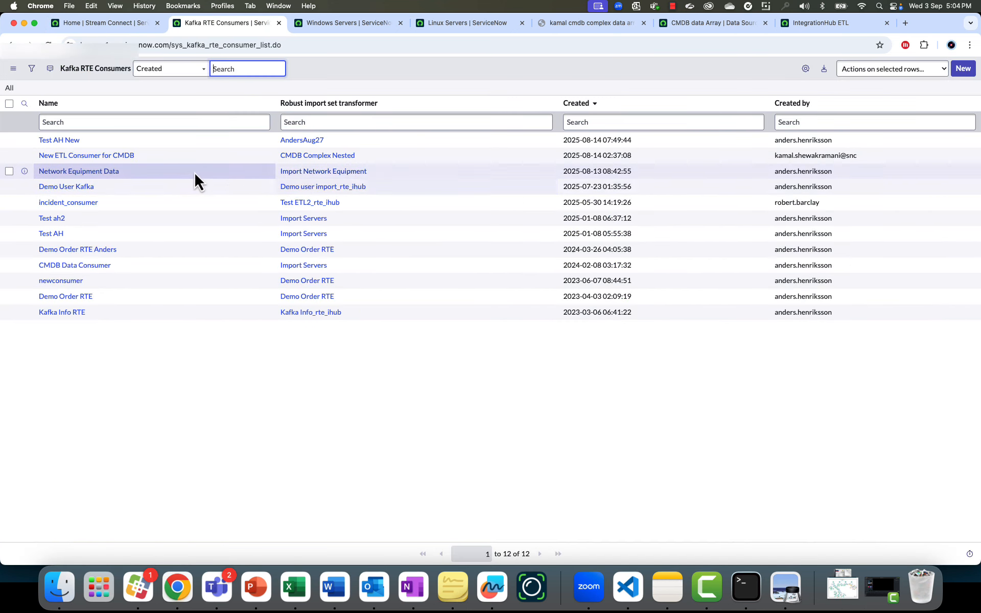
click(49, 158)
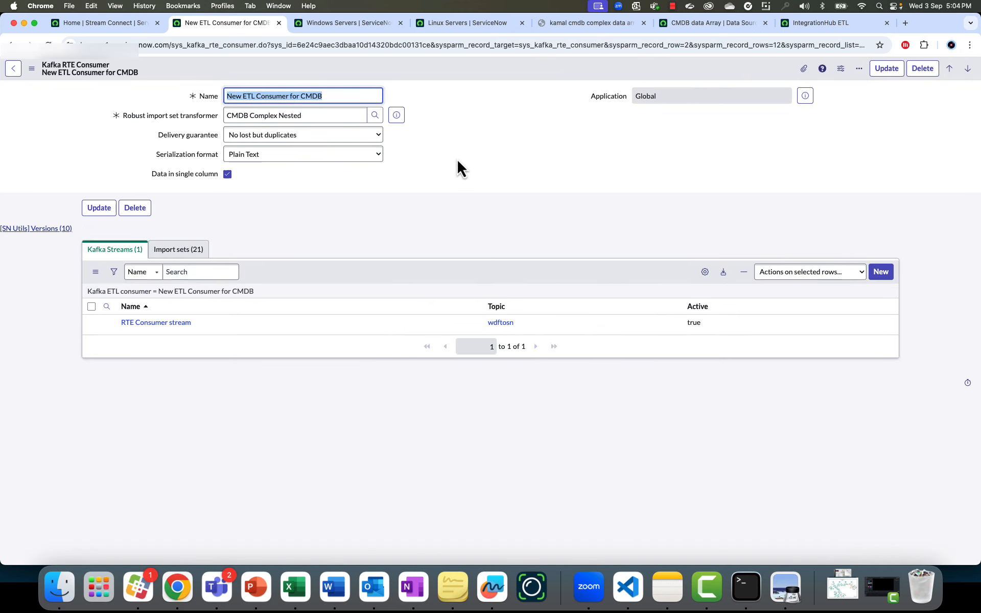
click(466, 179)
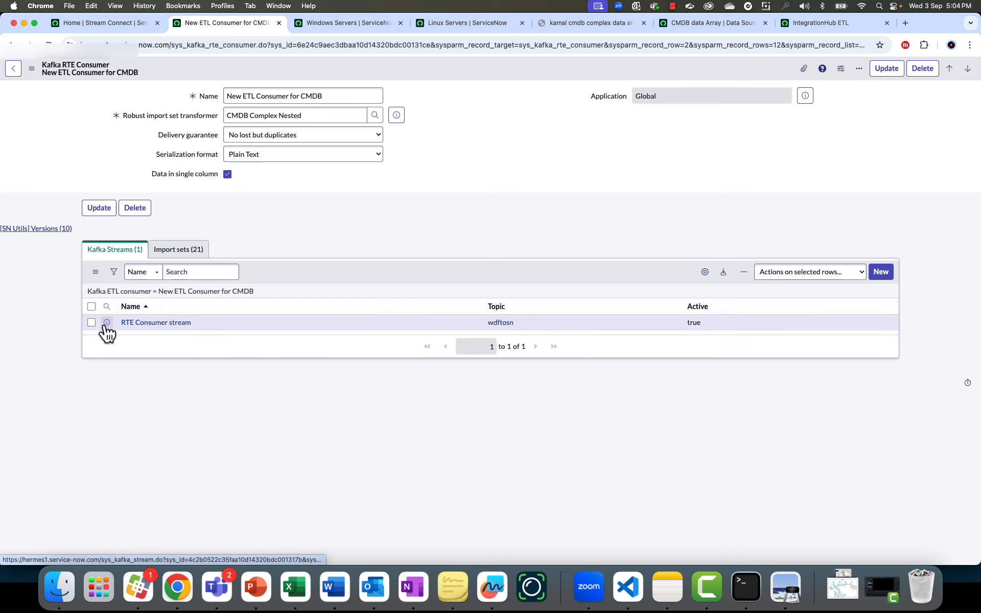
Open the consumer's RTE Consumer stream in a separate tab and examine its name, run-as setting and linked Kafka ETL consumer.
super+click(159, 323)
key(ctrl+Tab)
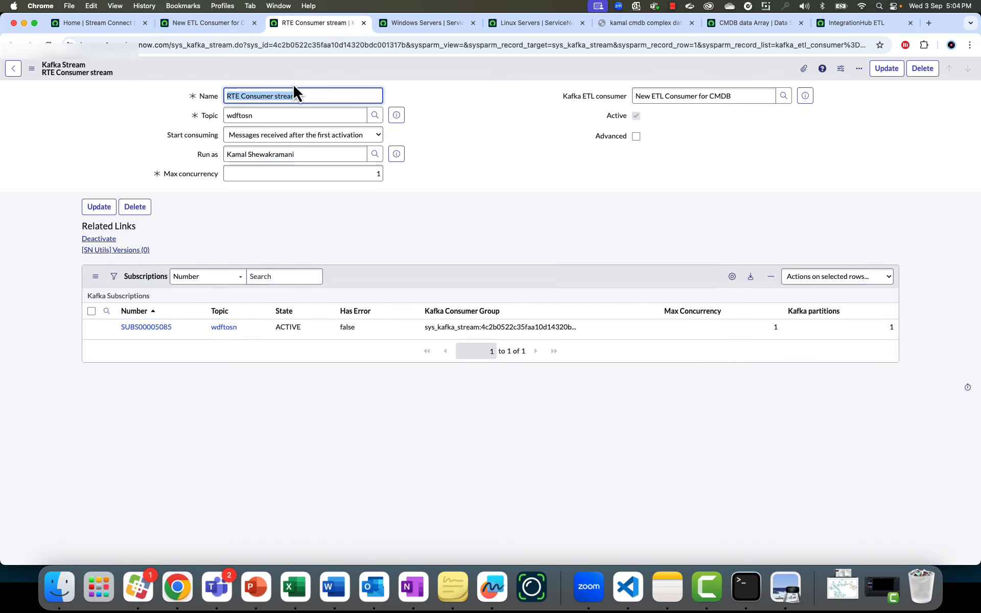
click(323, 98)
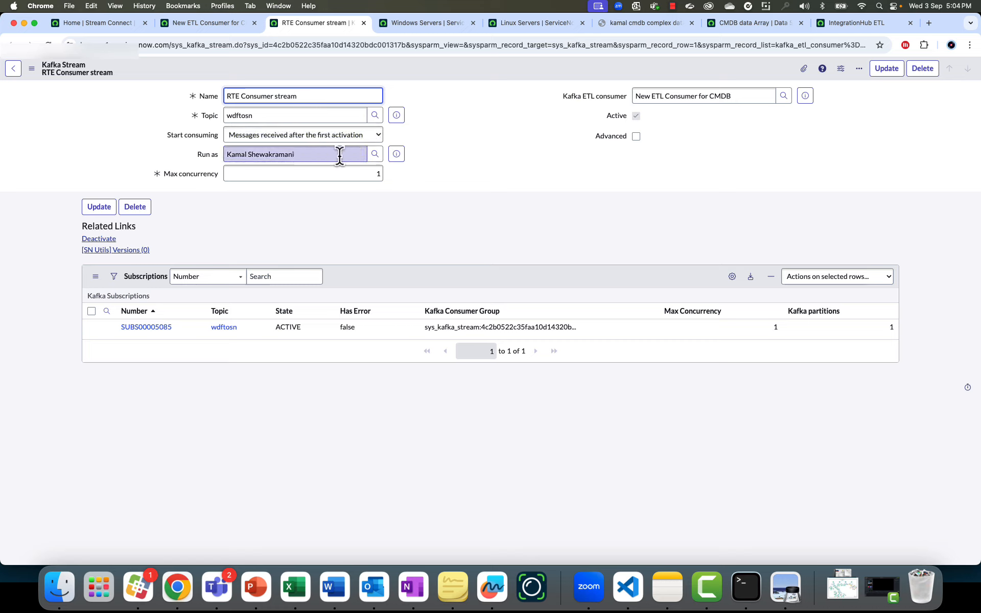
drag(539, 183, 449, 206)
click(448, 205)
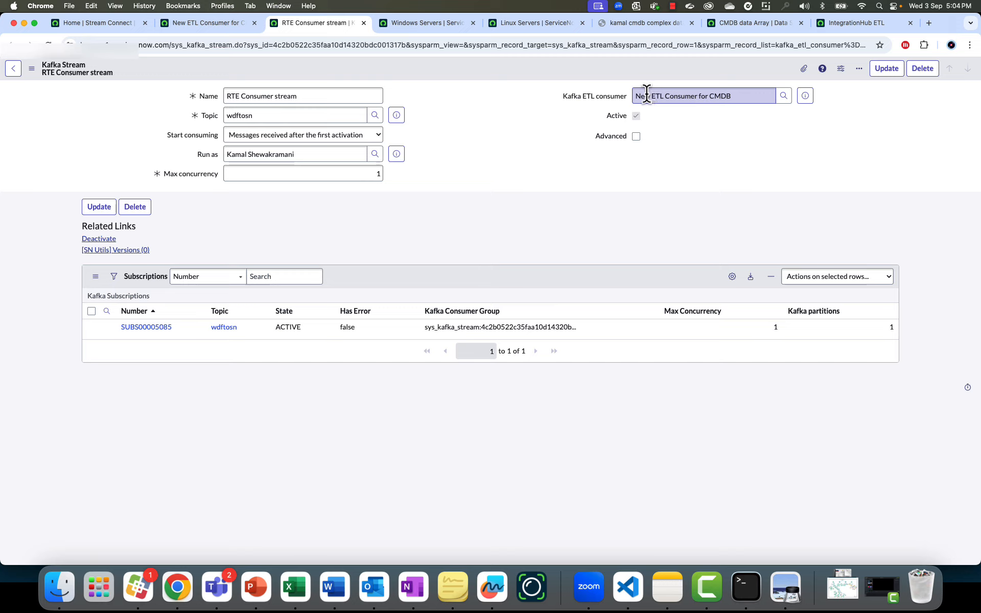
drag(635, 96, 746, 96)
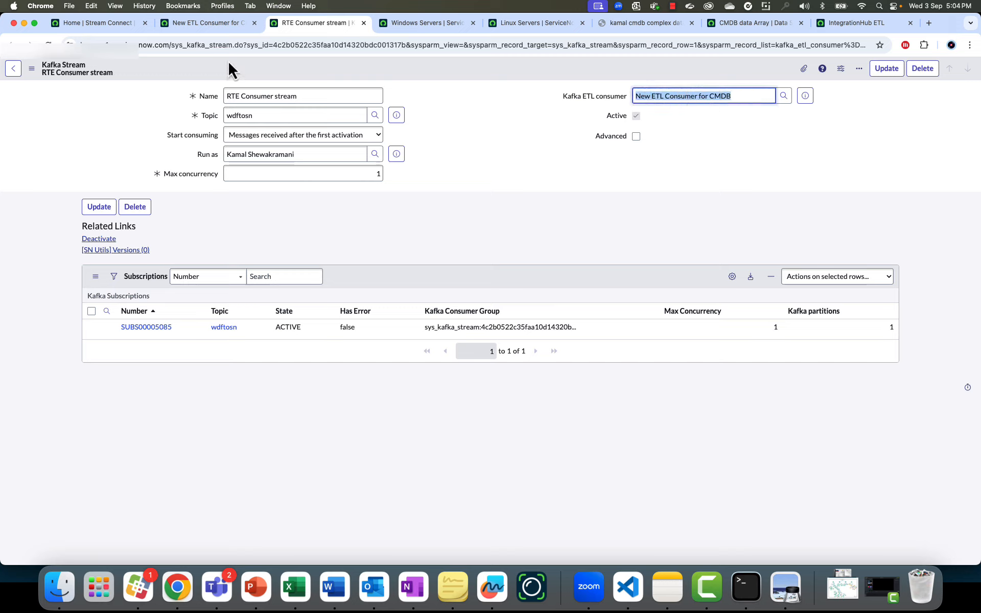
click(458, 241)
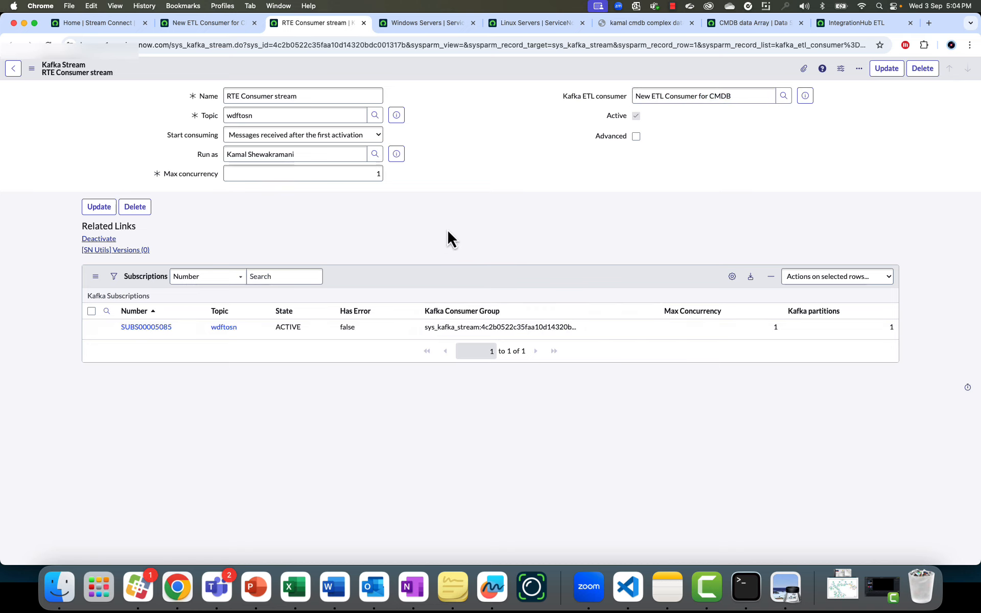
Compare the stream with its ETL consumer record and review the stream's topic and Kafka ETL consumer.
key(ctrl+shift+Tab)
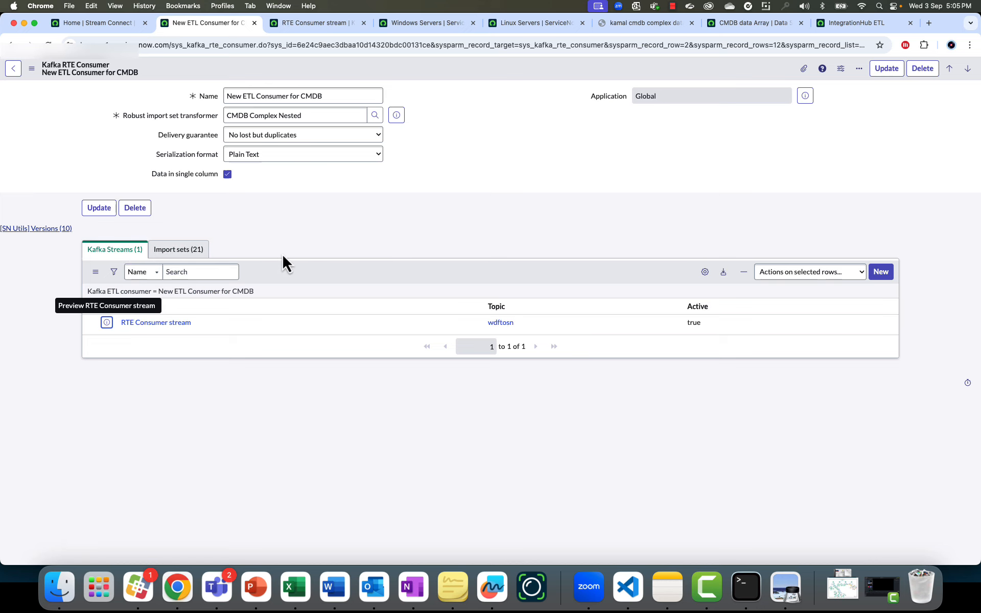
key(ctrl+Tab)
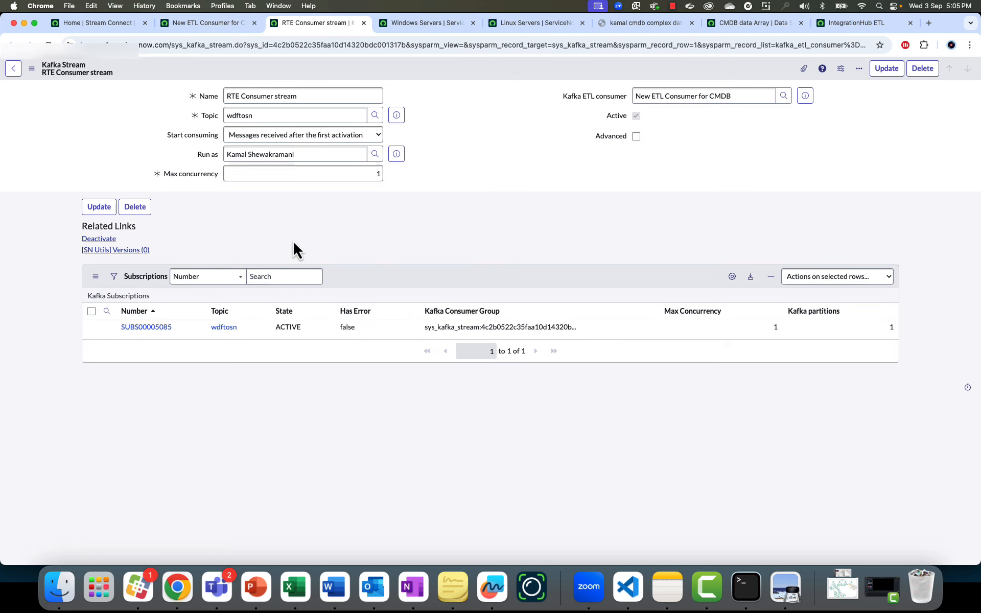
click(246, 115)
click(707, 97)
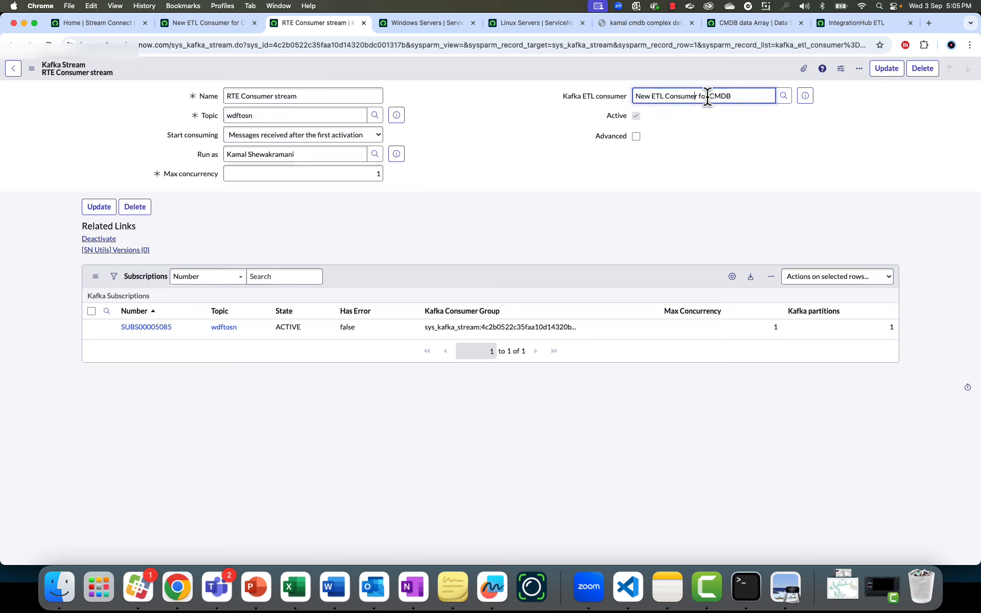
click(451, 257)
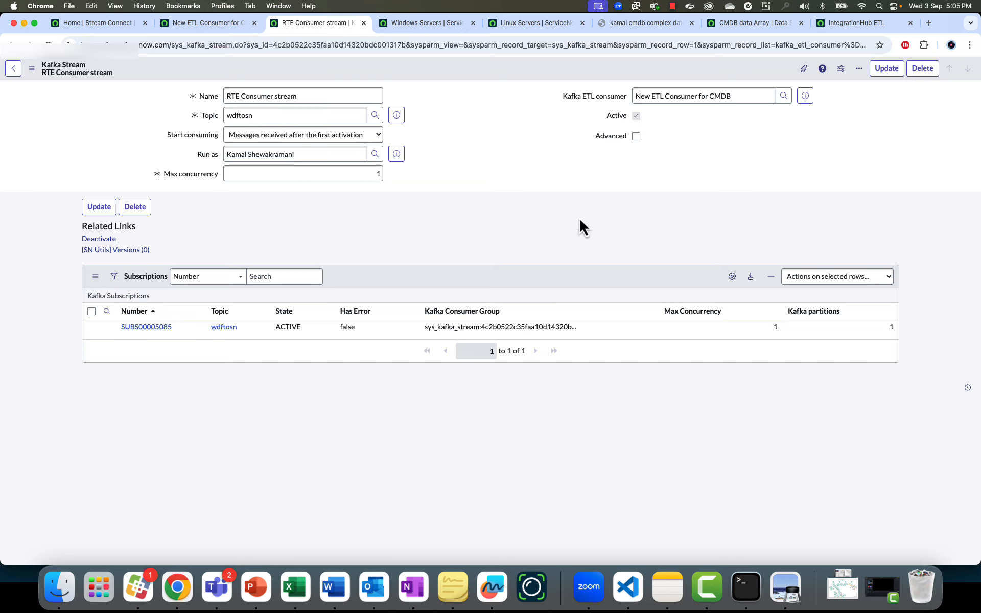
View the ETL consumer's message rate, lag and statistics in Stream Connect and bring up the Windows Servers list.
click(151, 332)
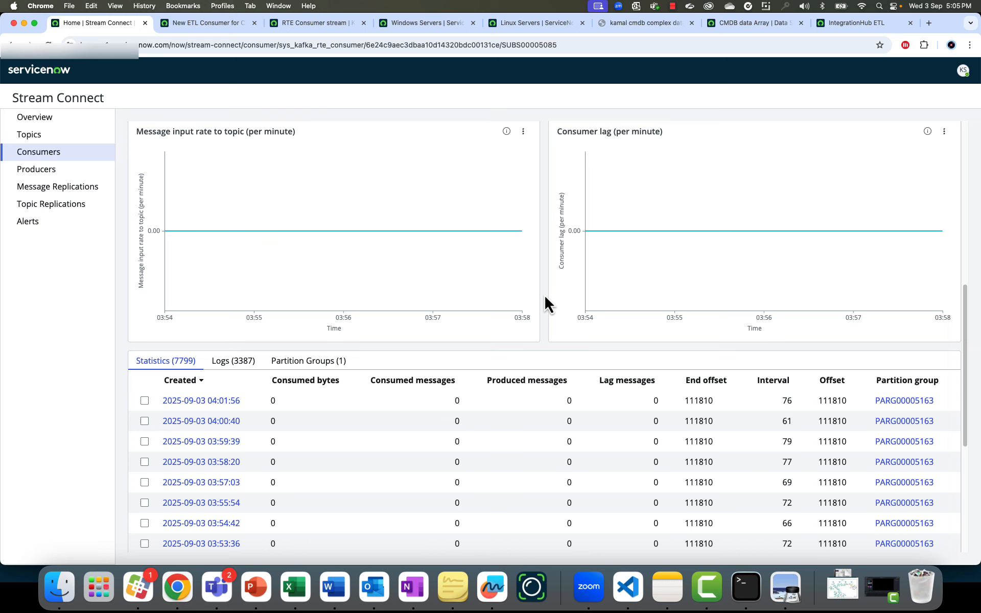
key(ctrl+Tab)
key(ctrl+Tab)
key(ctrl+Tab)
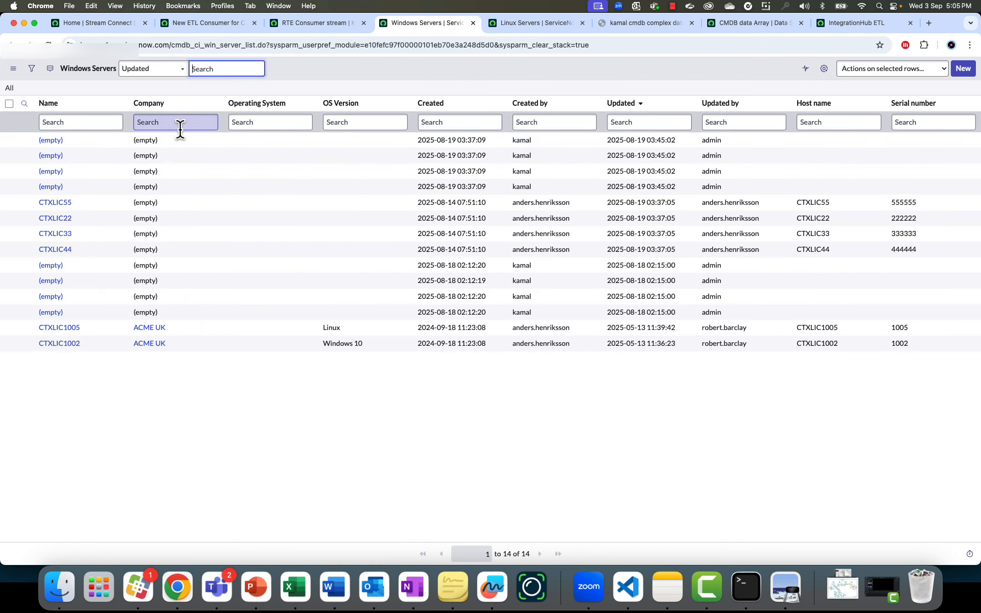
Close the RTE Consumer stream page and return to the Windows Servers list.
key(ctrl+shift+Tab)
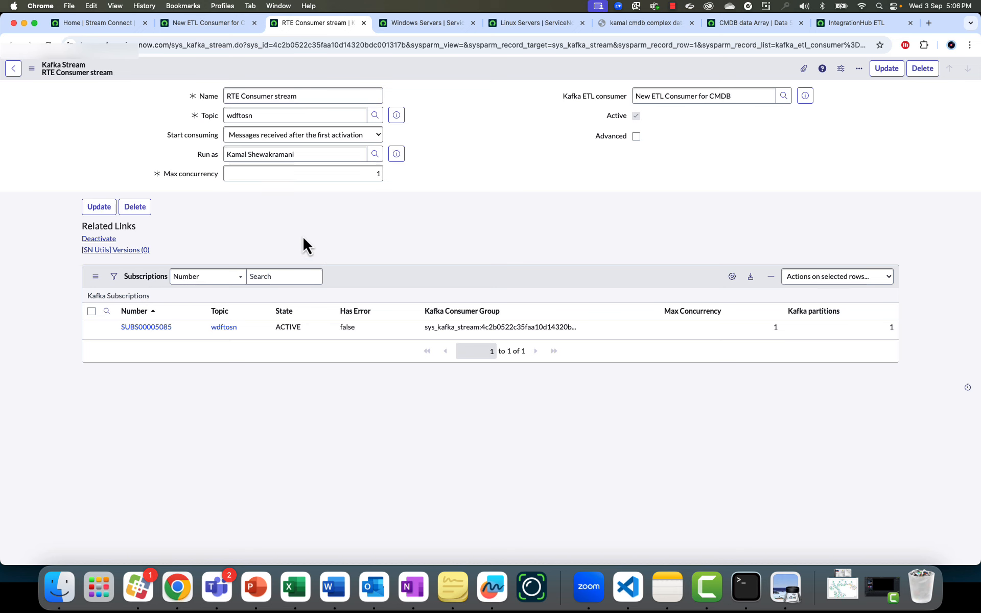
key(ctrl+shift+Tab)
key(ctrl+Tab)
key(super+w)
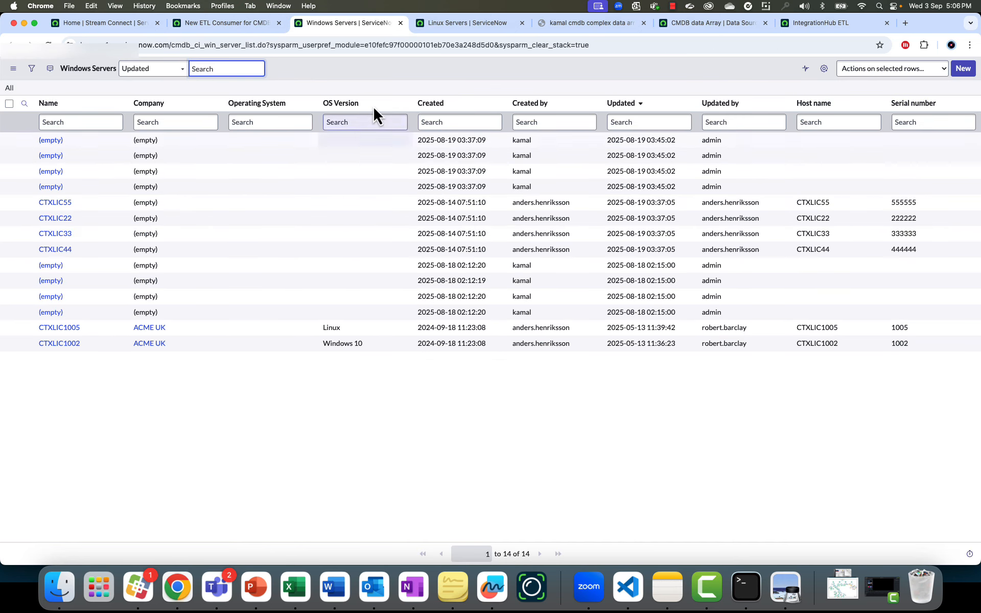
click(374, 120)
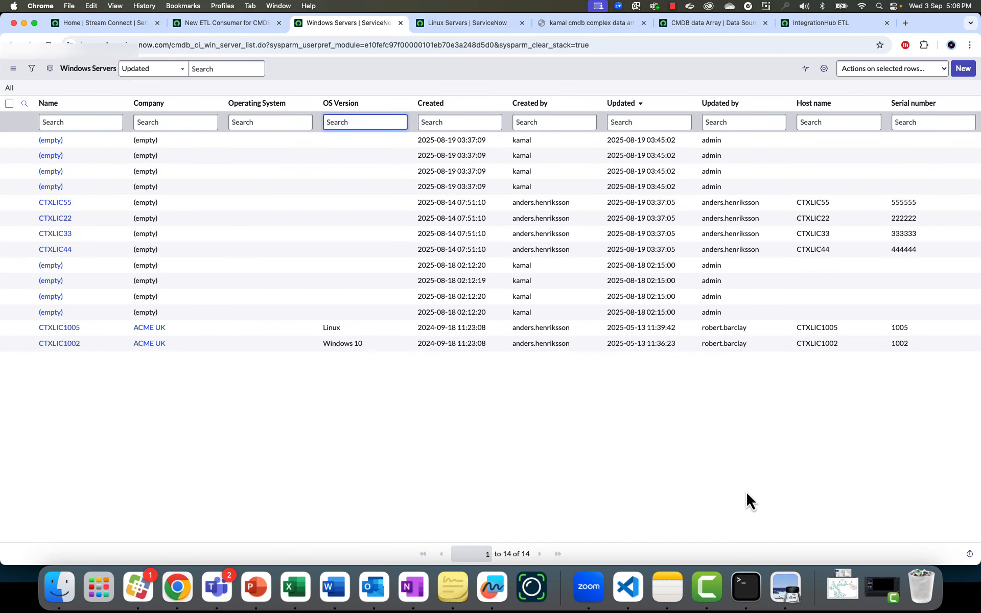
Switch to Terminal, close the window running the Kafka session and open a new Terminal window.
click(746, 587)
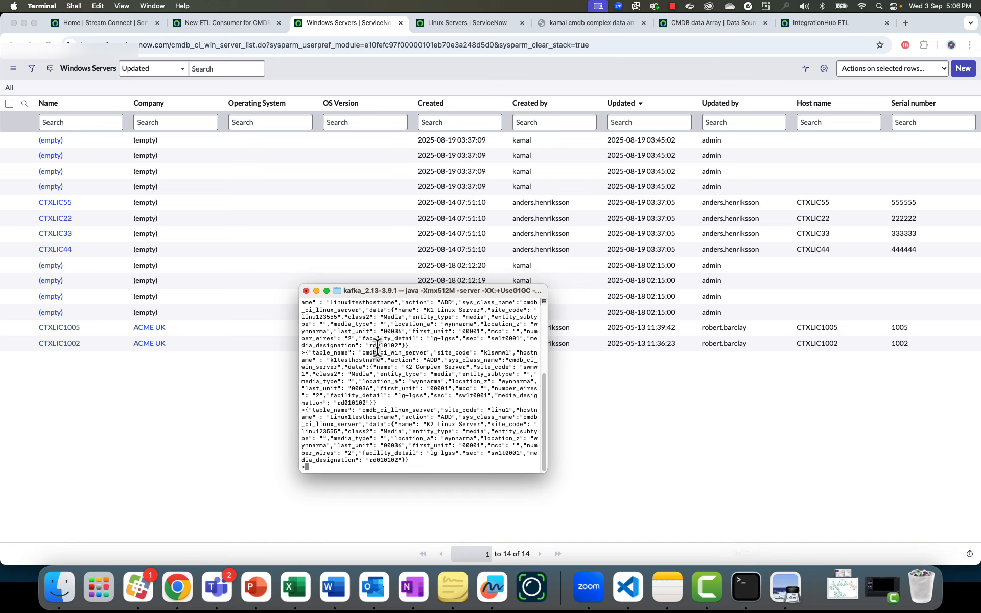
click(306, 291)
click(462, 422)
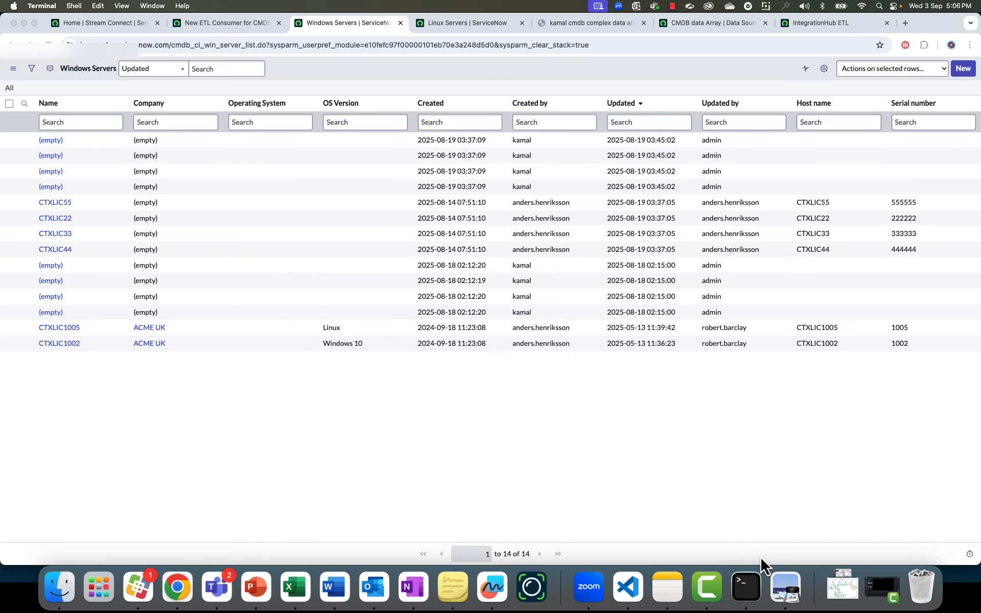
click(749, 589)
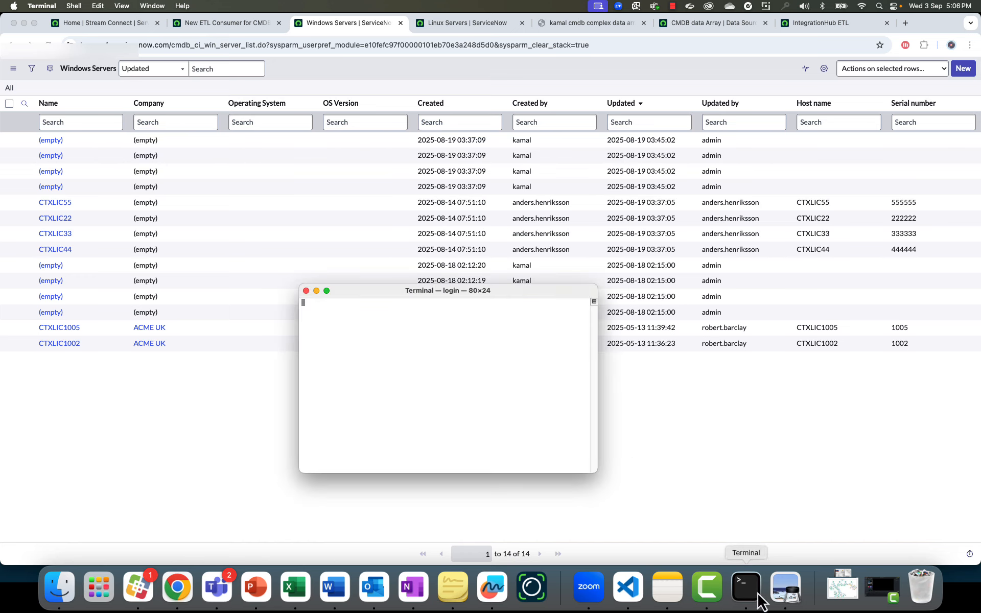
Switch to VS Code and copy the kafka-console-producer command line for the snc.hermes1.sn_streamconnect.wdftosn topic.
click(627, 587)
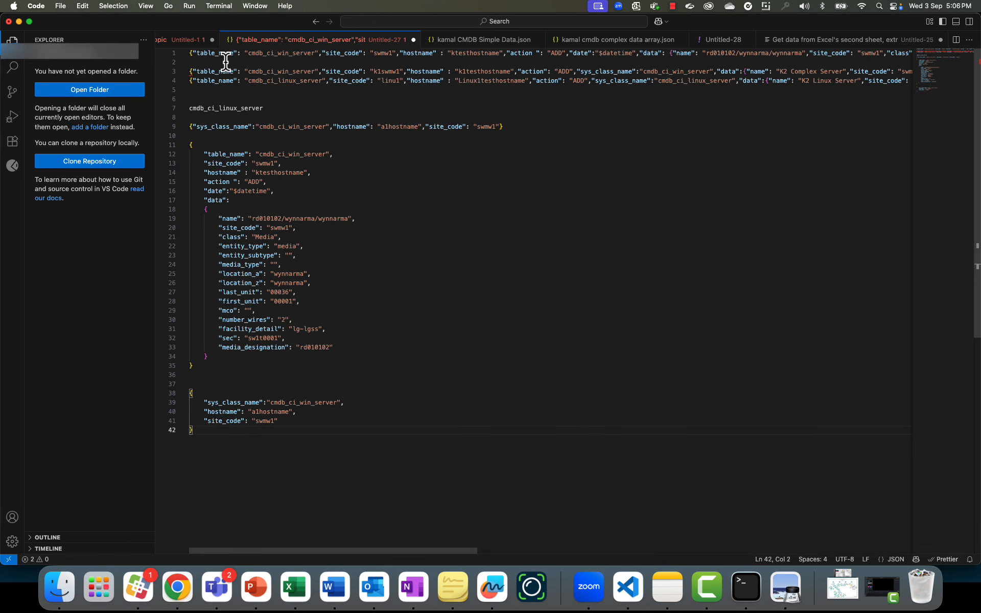
click(173, 42)
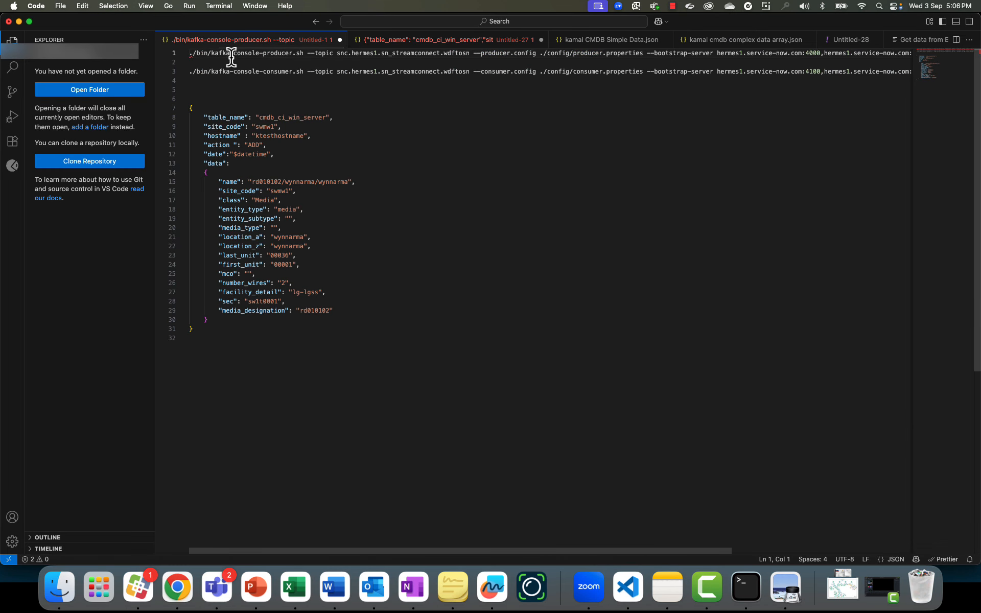
key(shift+super+Right)
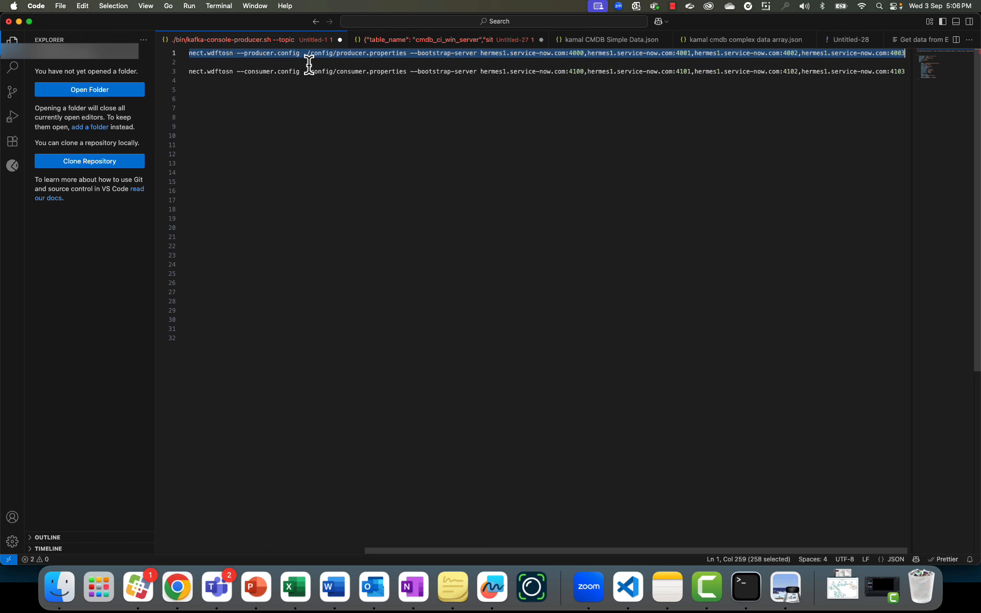
In Terminal over the Chrome server list, start the Kafka console producer for wdftosn from Downloads/kafka_2.13-3.9.1 and reposition the window.
key(super+Tab)
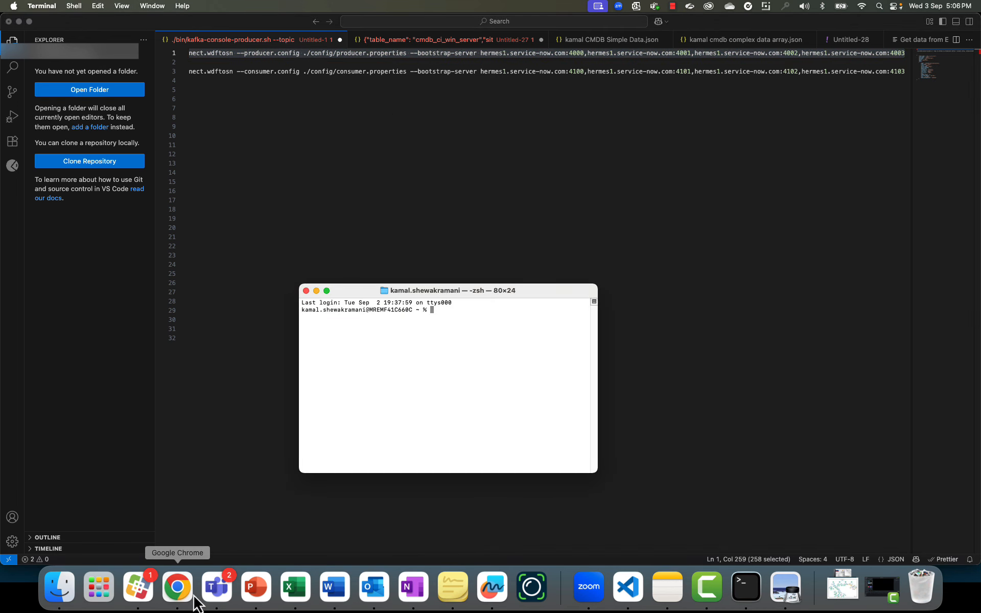
click(177, 587)
key(super+Tab)
text(./bin/kafka-console-producer.sh --topic snc.hermes1.sn_streamconnect.wdftosn --producer.config ./config/producer.properties --bootstrap-server hermes1.service-now.com:4000,hermes1.service-now.com:4001,hermes1.service-now.com:4002,hermes1.service-now.com:4003)
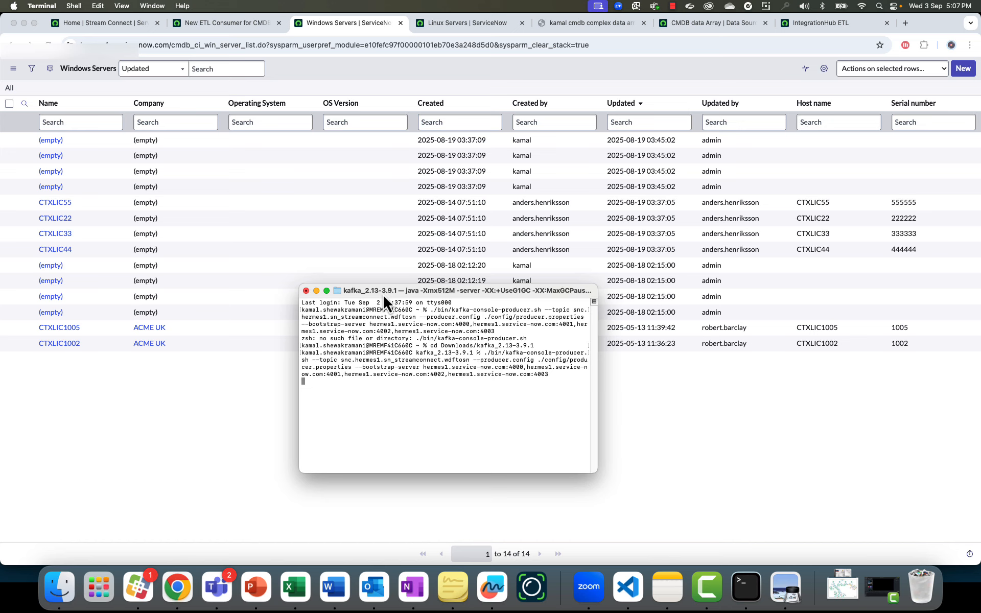
drag(384, 293, 554, 283)
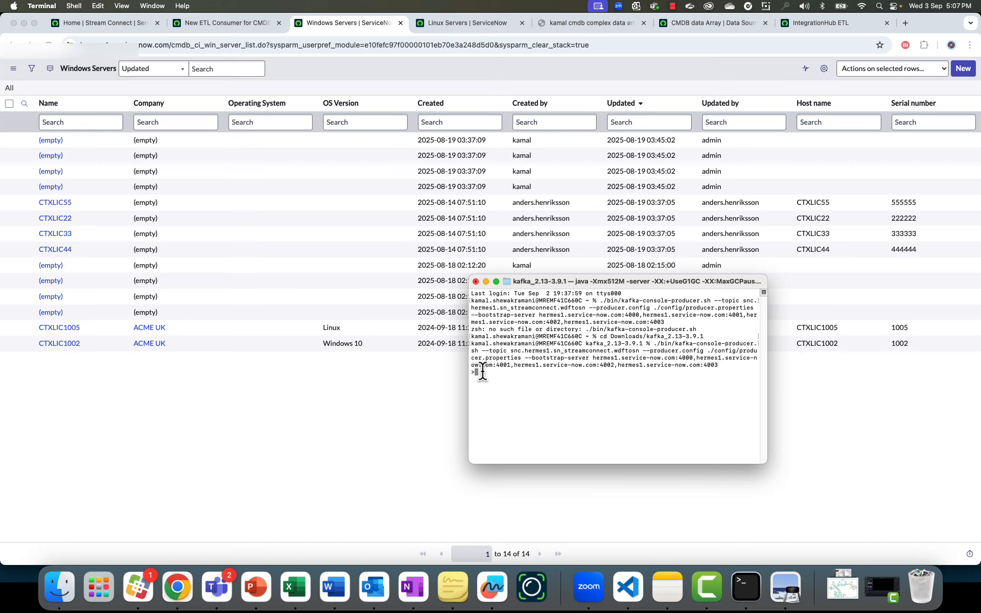
Review the sample CMDB messages in VS Code, comparing the single-line messages with the formatted nested JSON.
click(637, 594)
click(402, 43)
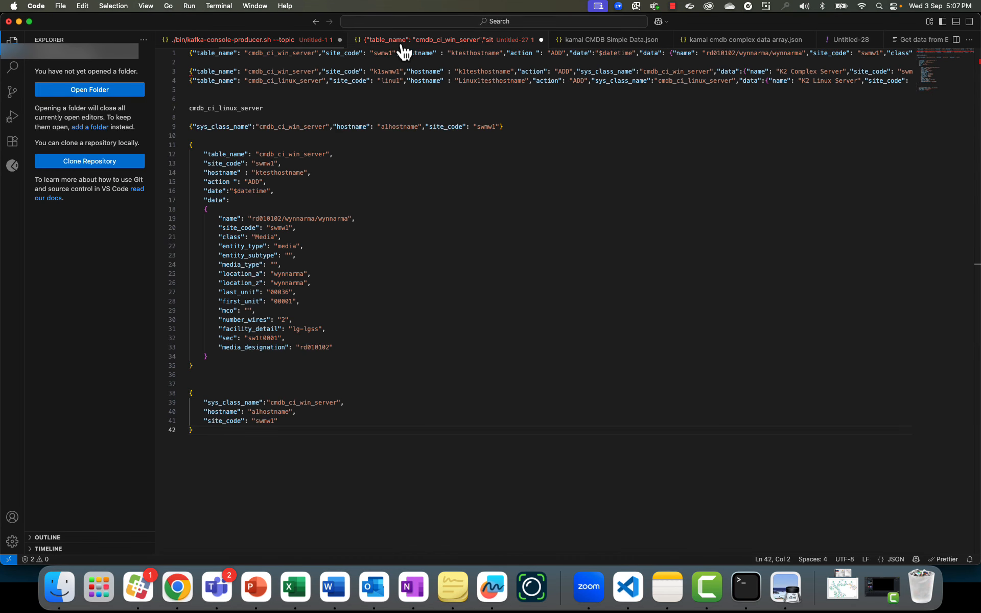
click(192, 71)
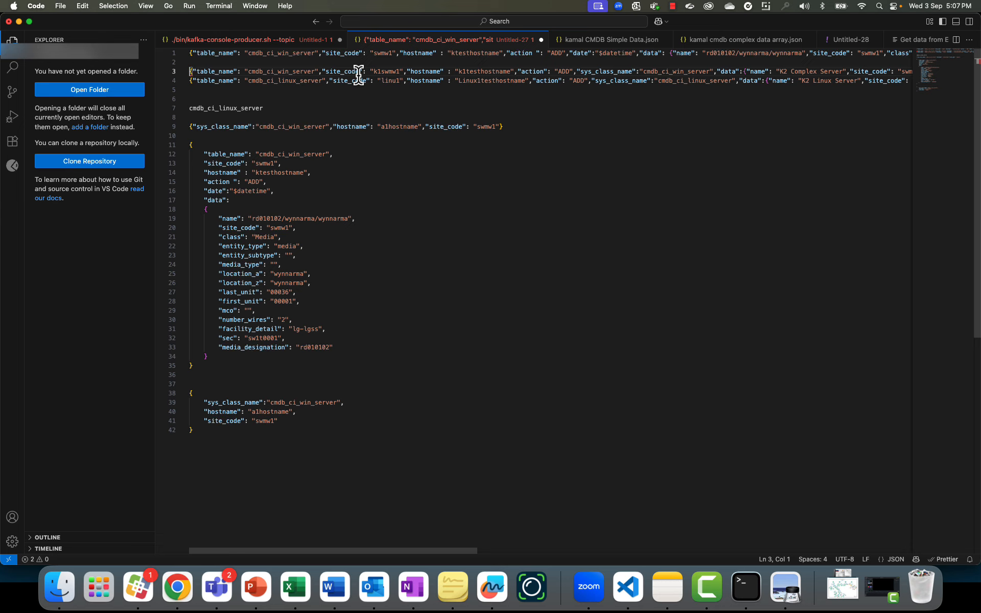
click(746, 587)
click(285, 210)
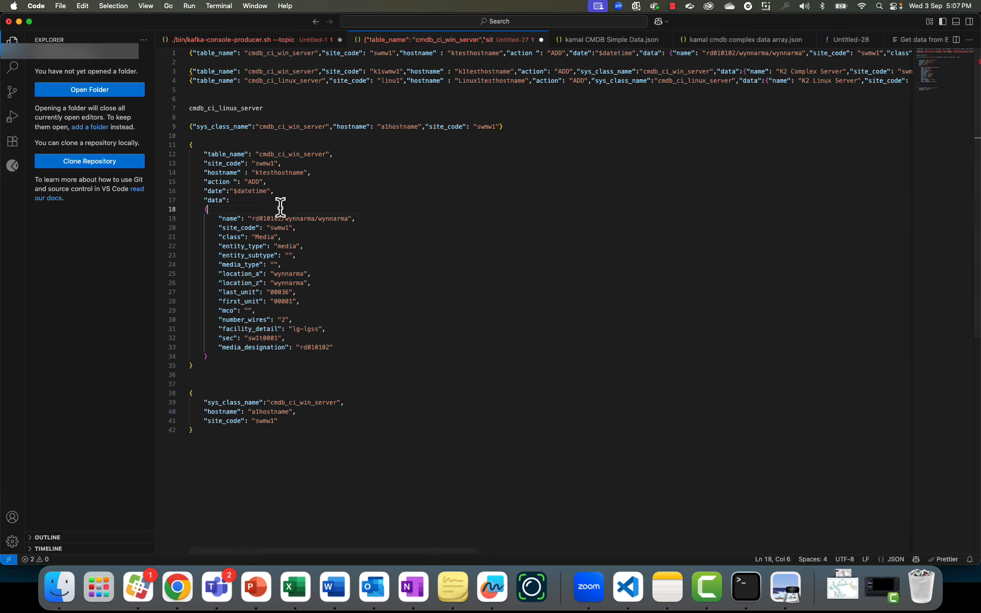
drag(192, 144, 303, 430)
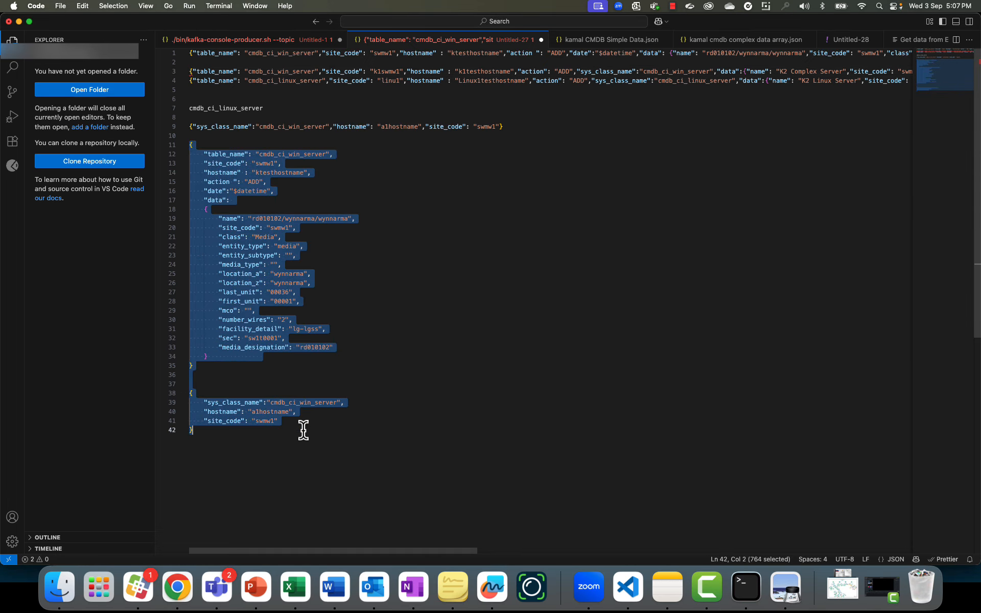
click(276, 169)
Copy the complete single-line cmdb_ci_win_server message for K2 Complex Server.
click(211, 71)
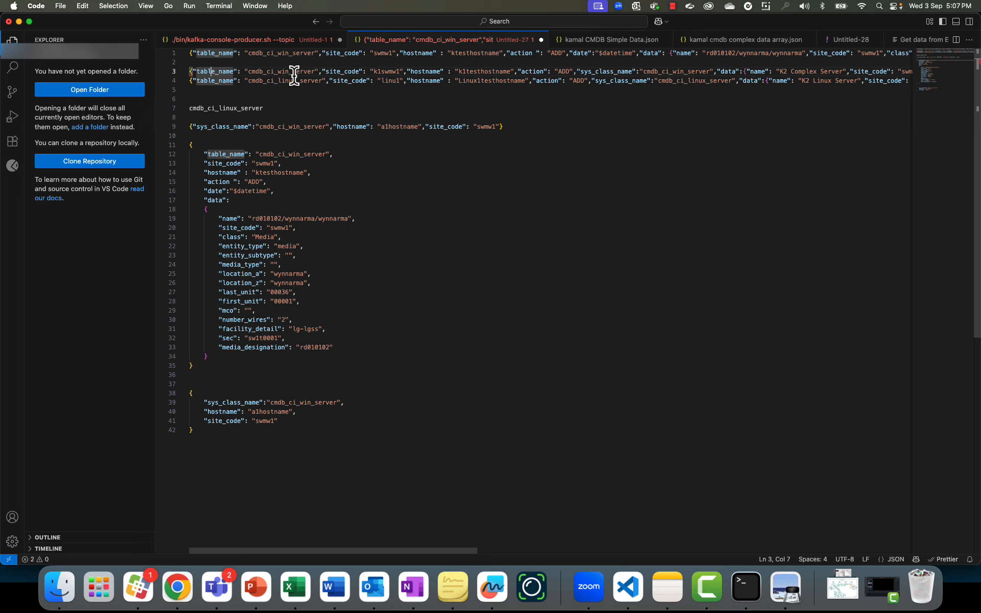
key(super+Left)
key(super+shift+Right)
key(super+c)
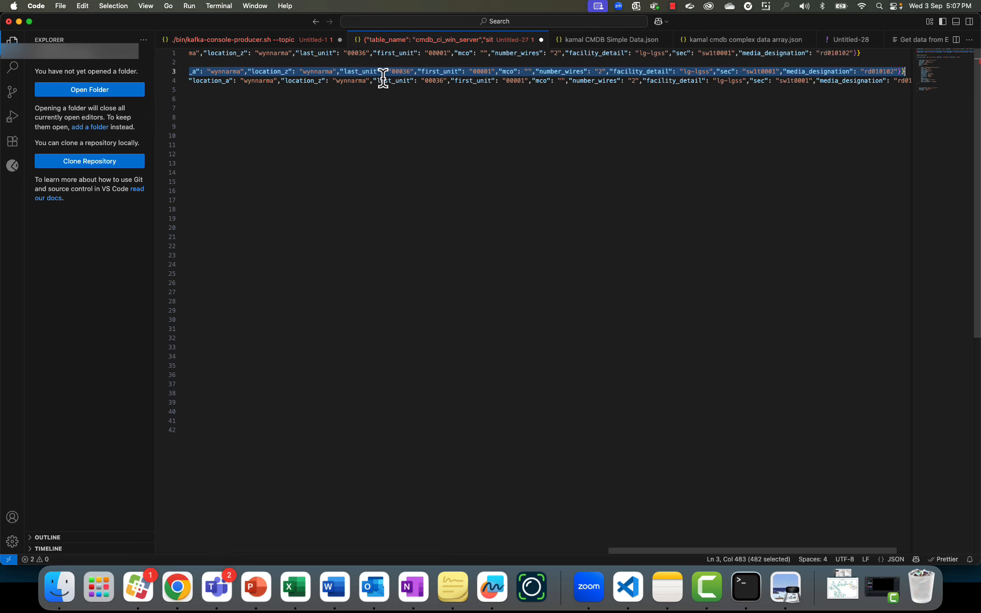
key(Left)
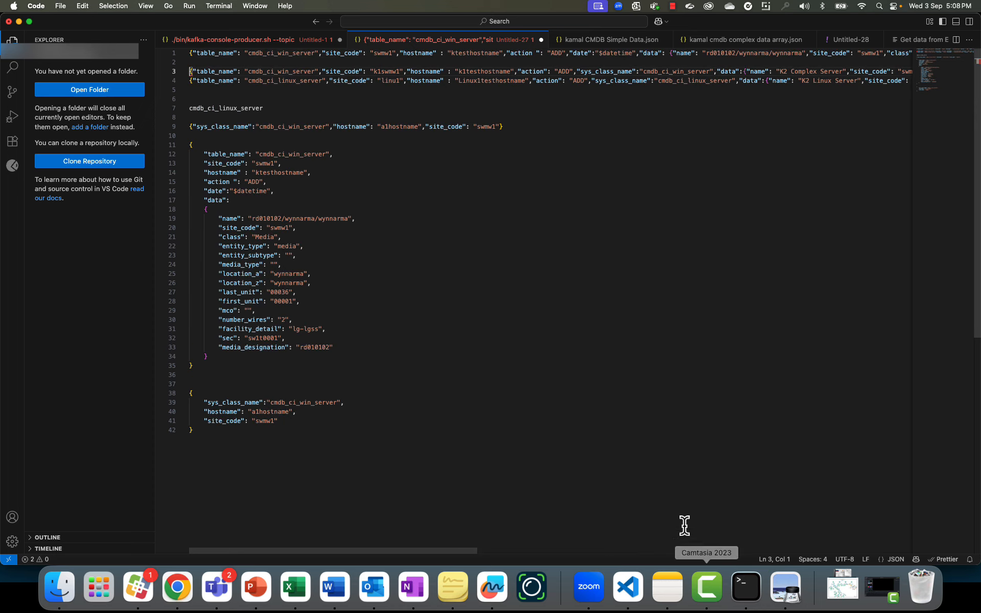
Bring up the Windows Servers list in Chrome and send the K2 Complex Server message through the Kafka producer in Terminal.
click(177, 587)
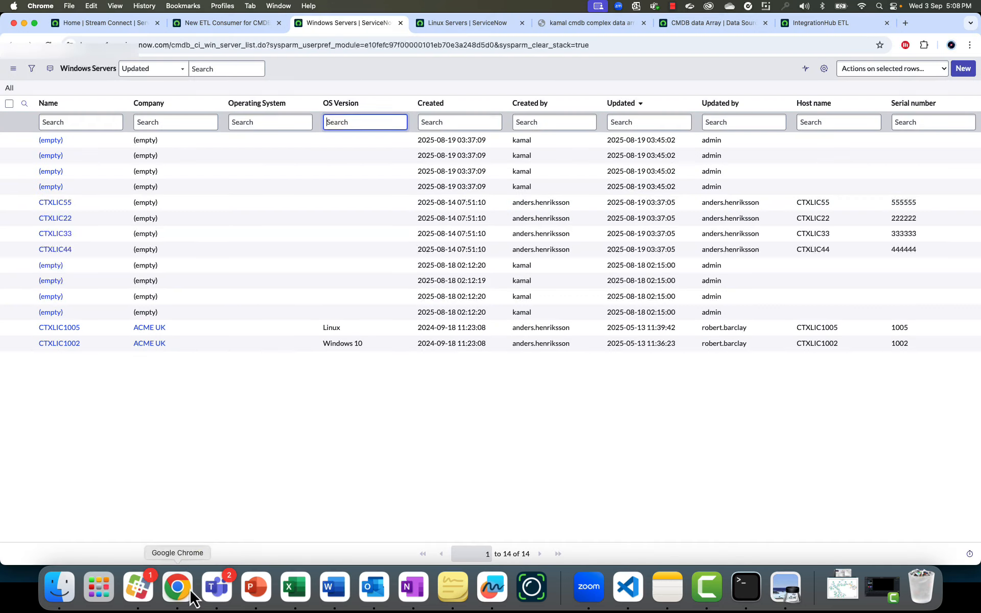
click(746, 587)
key(super+v)
key(Return)
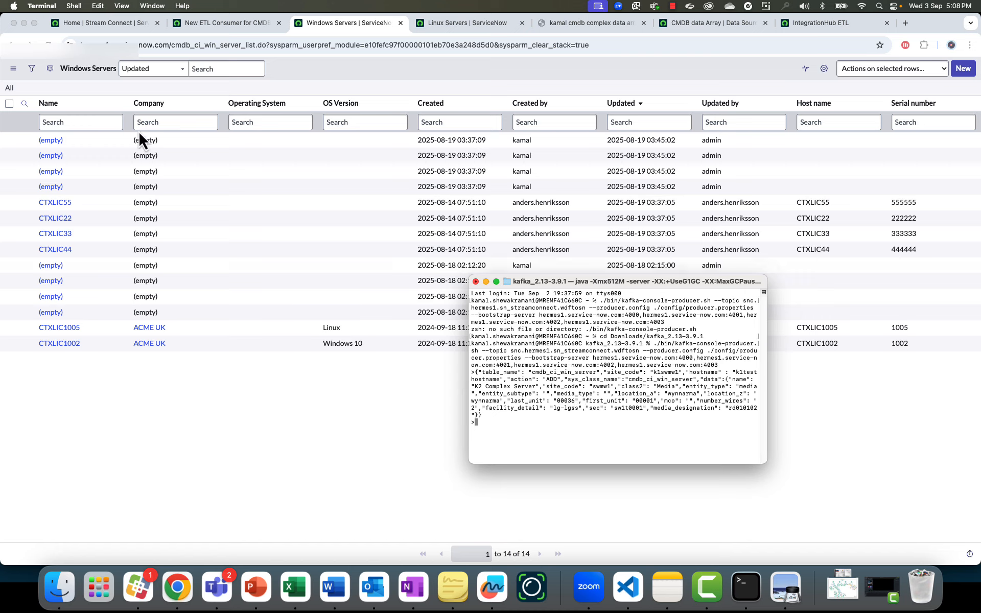
Reload the Windows Servers list and check the refreshed import sets of the New ETL Consumer for CMDB record.
click(158, 90)
click(49, 45)
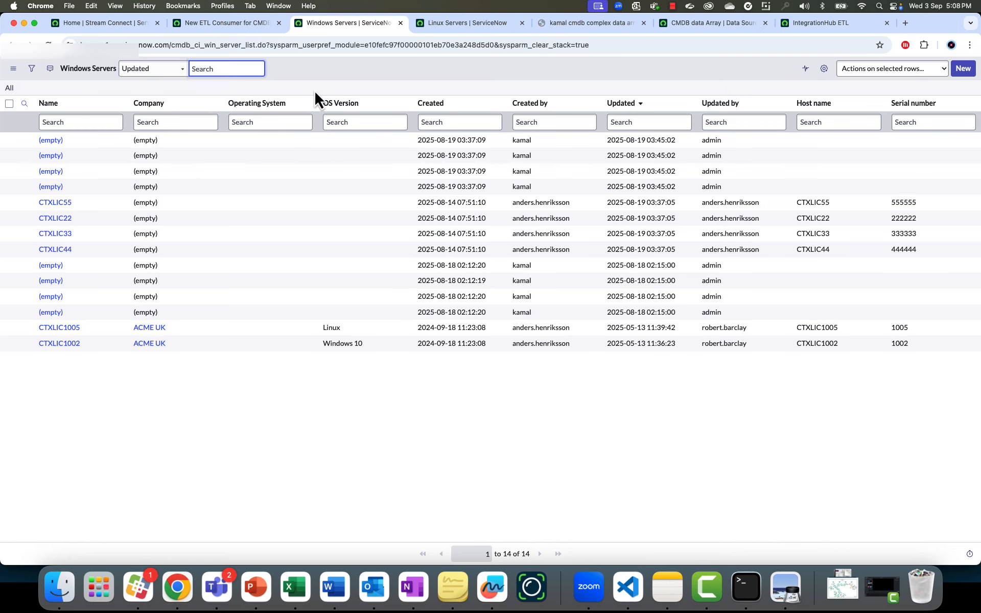
key(super+Tab)
key(super+Tab)
key(ctrl+shift+Tab)
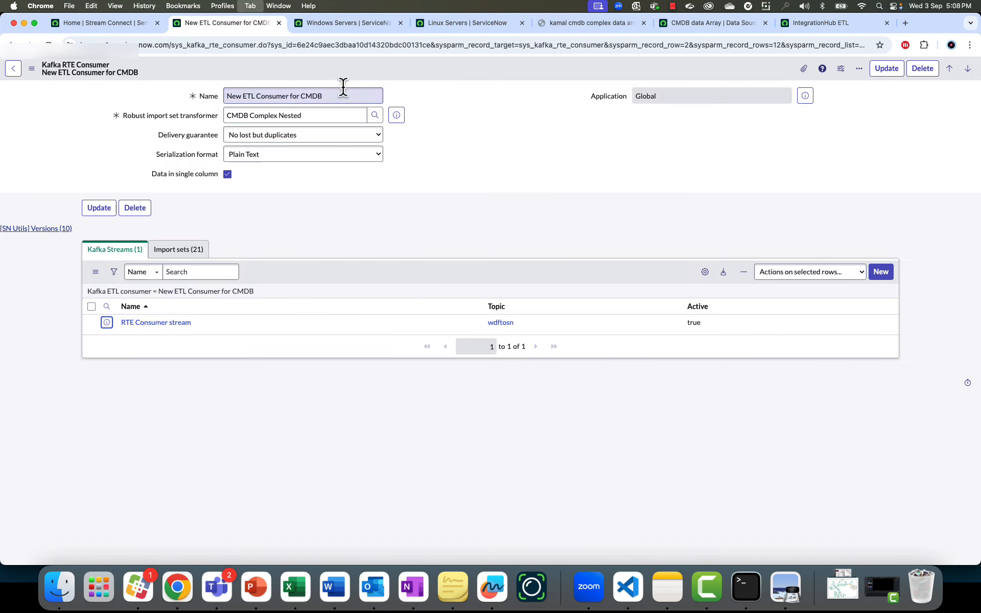
click(179, 250)
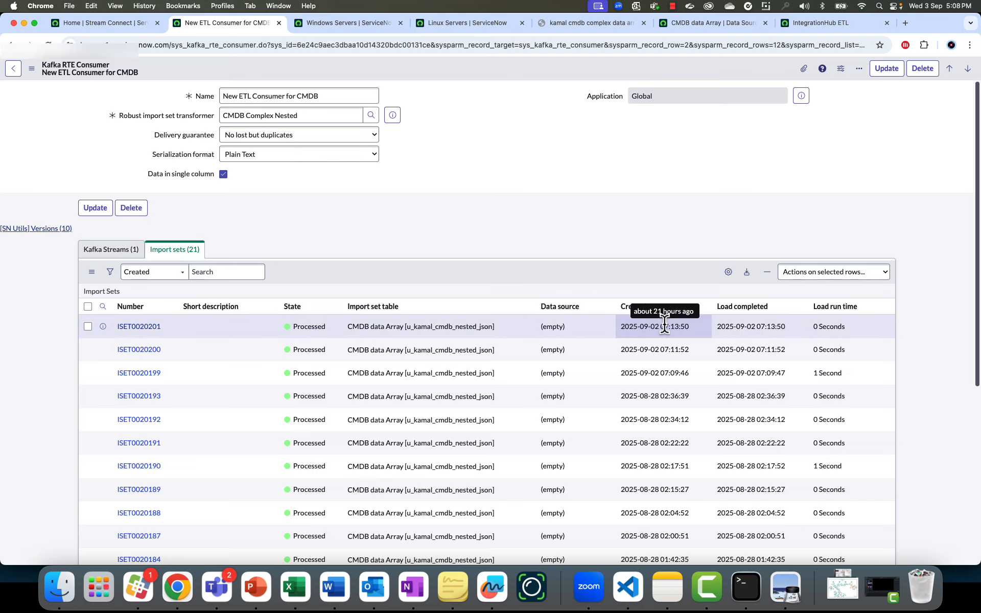
click(50, 44)
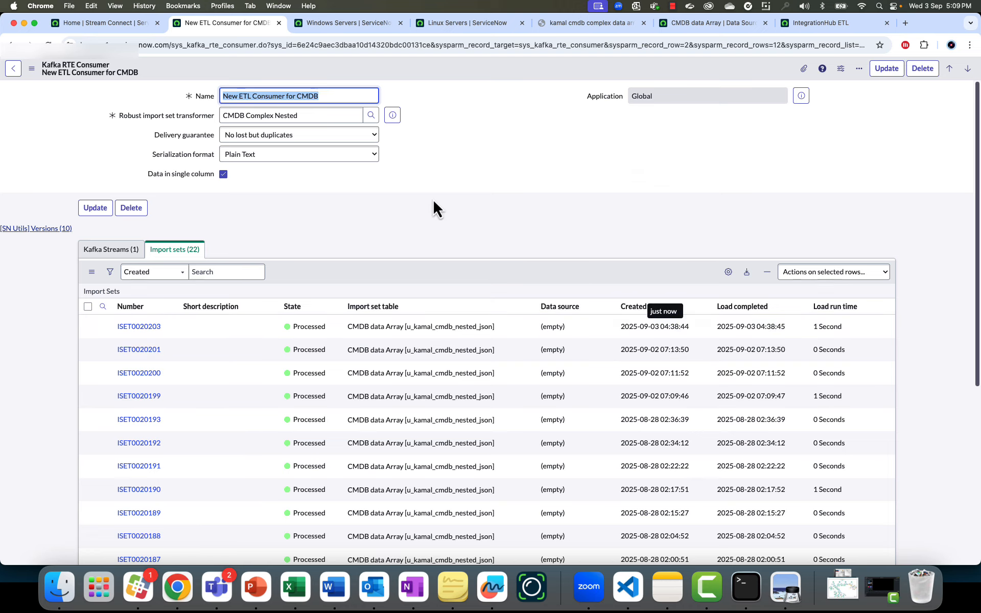
Reload the Windows Servers list again and compare it with the K2 Complex Server name in the VS Code message.
key(ctrl+Tab)
click(51, 50)
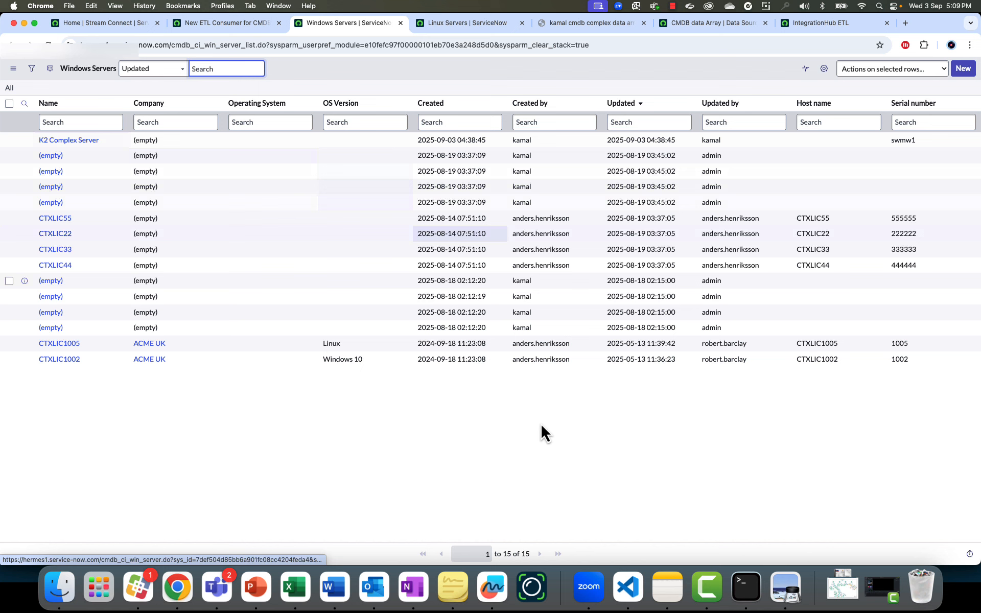
click(628, 587)
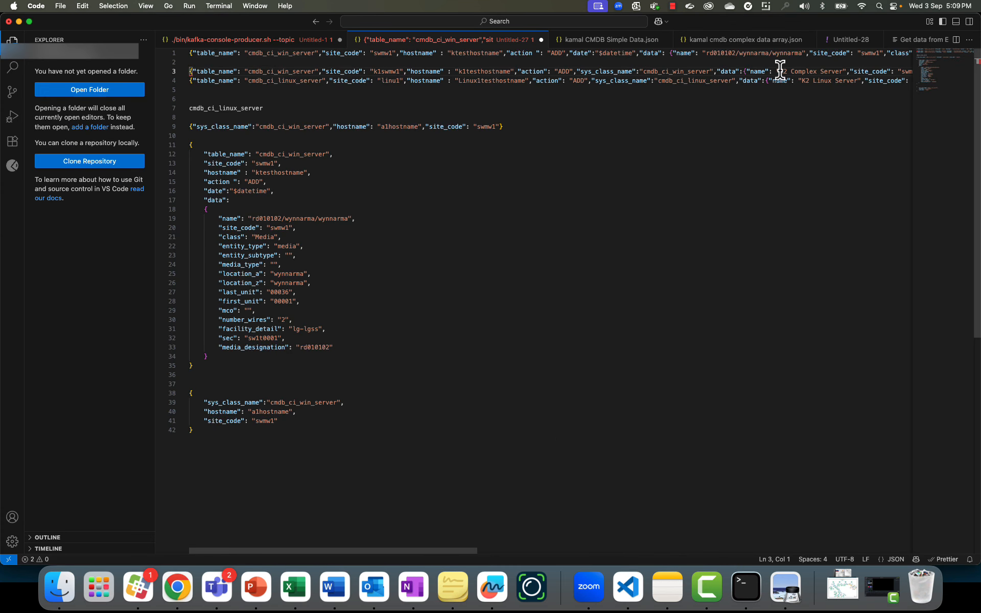
drag(780, 71, 847, 71)
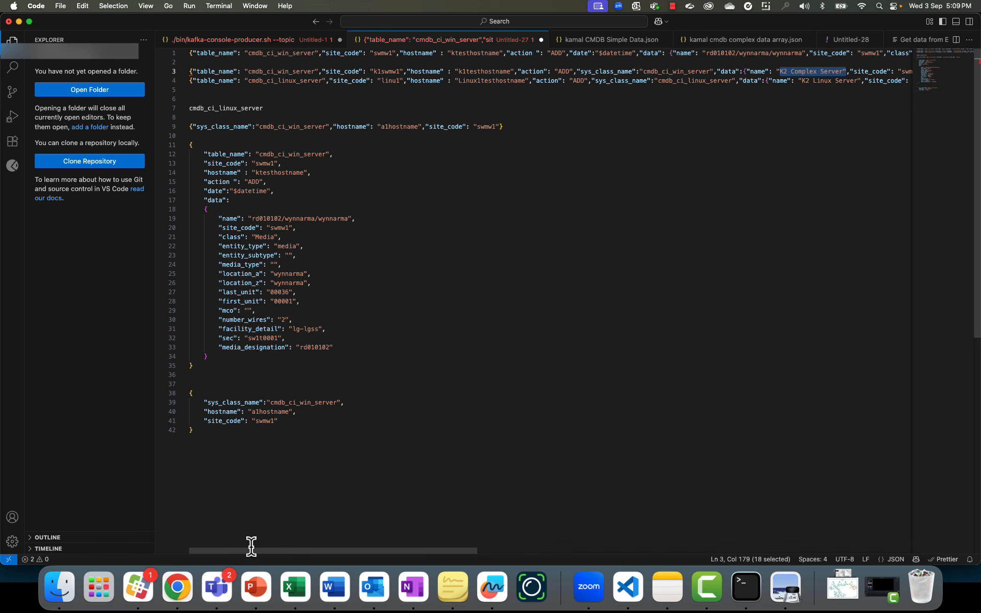
click(177, 586)
key(ctrl+Tab)
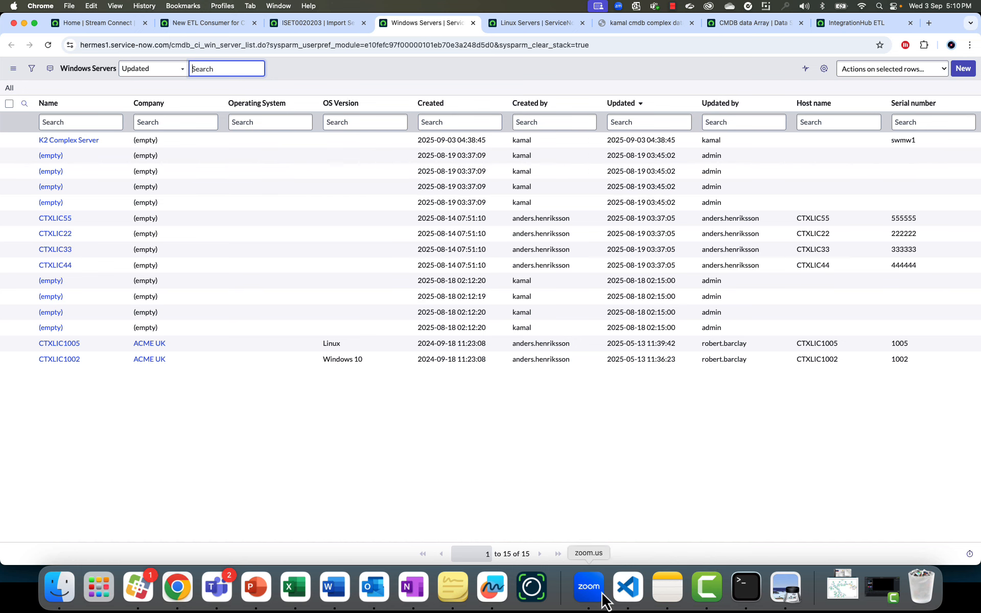
Copy the single-line K2 Linux Server message from VS Code and send it through the Kafka producer in Terminal.
click(628, 586)
click(226, 80)
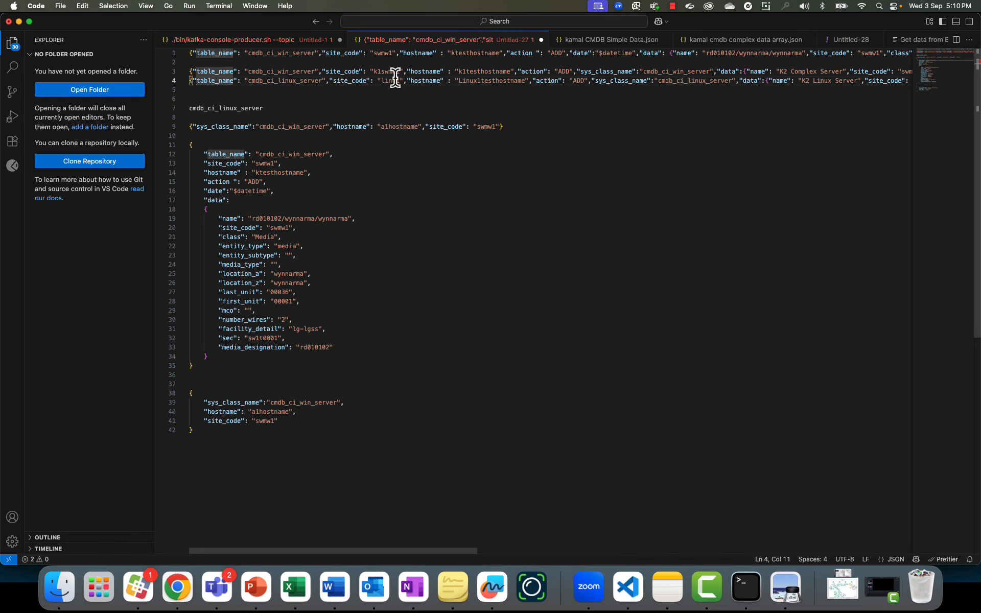
key(super+Left)
key(super+shift+Right)
key(super+c)
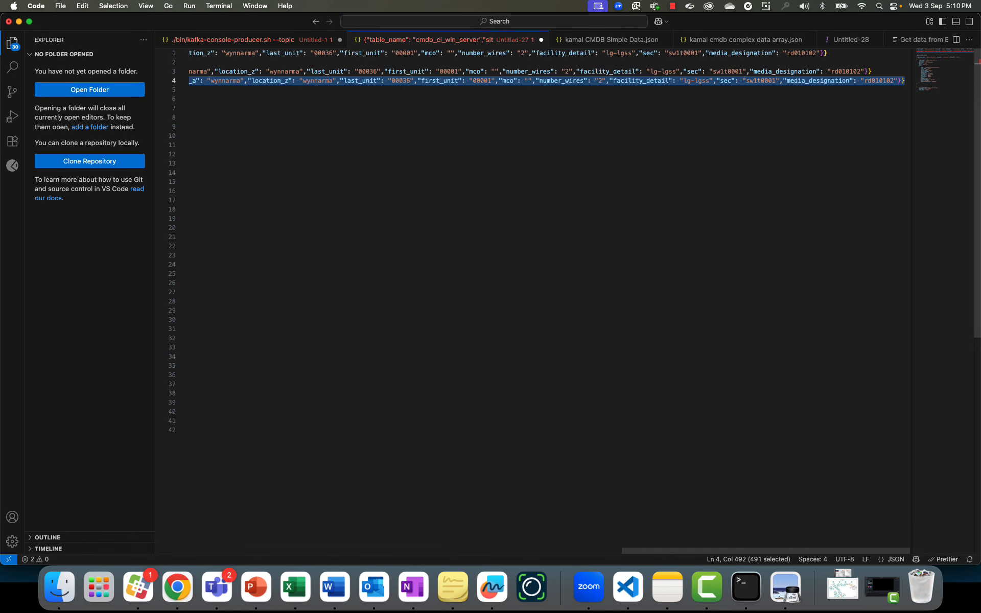
click(746, 586)
key(super+v)
key(Return)
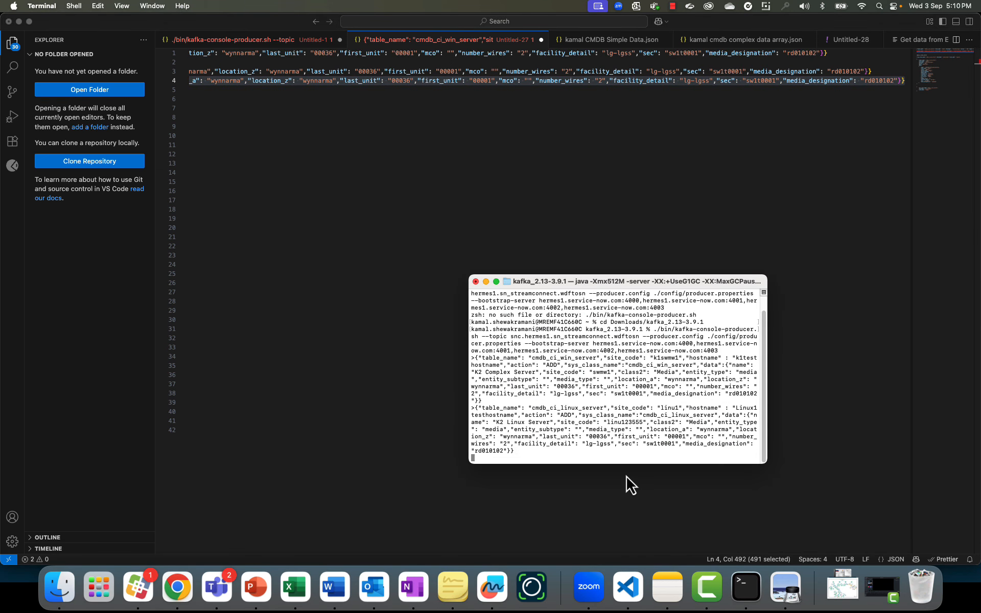
Check the Linux Servers list in Chrome, then the import set record and the ETL consumer's import sets.
click(189, 597)
key(ctrl+Tab)
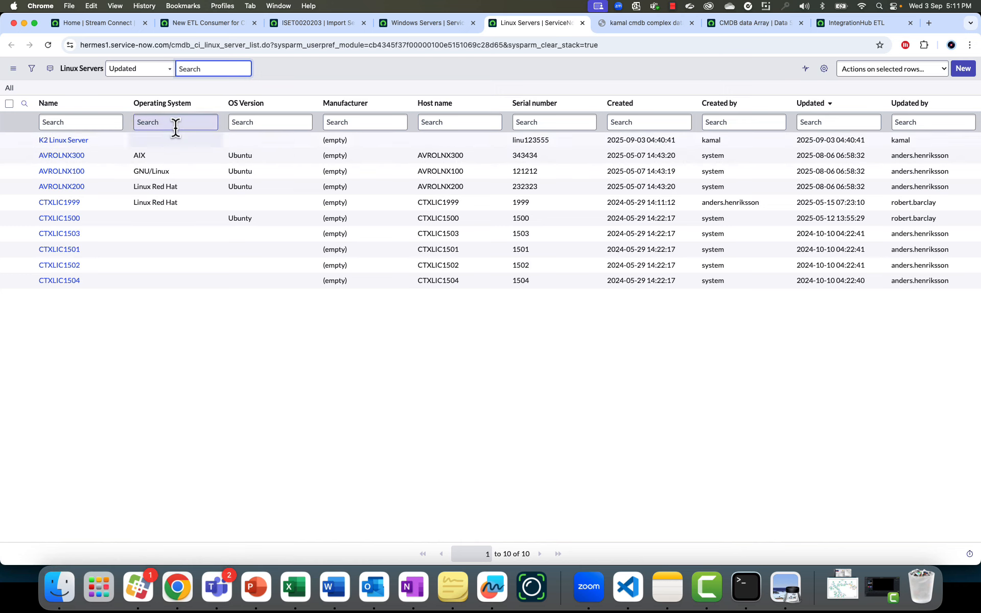
key(ctrl+shift+Tab)
key(ctrl+shift+Tab)
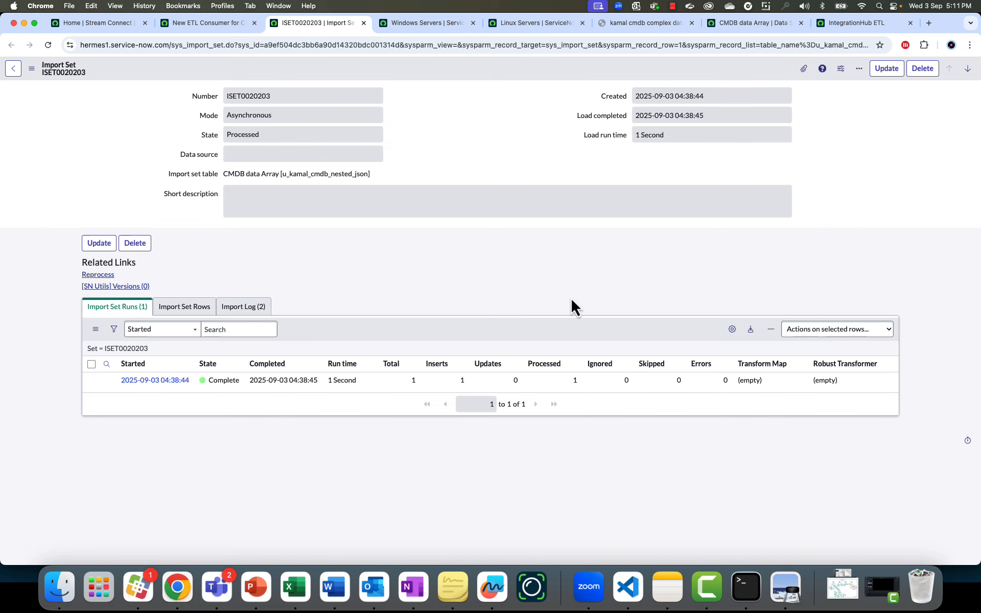
key(ctrl+shift+Tab)
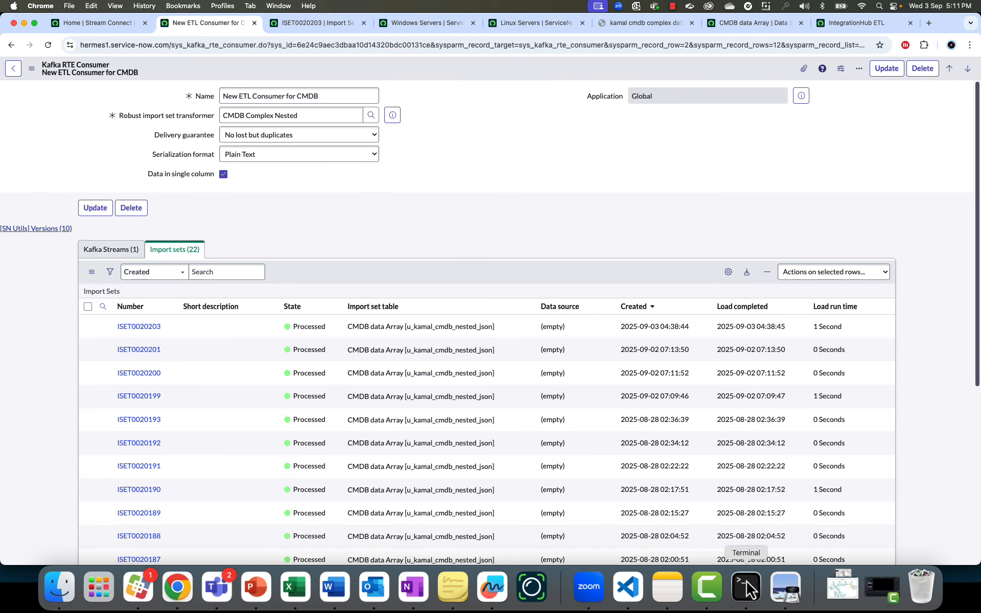
In VS Code, rename the servers in the two single-line messages to K1 Complex Server and K1 Linux Server.
click(628, 587)
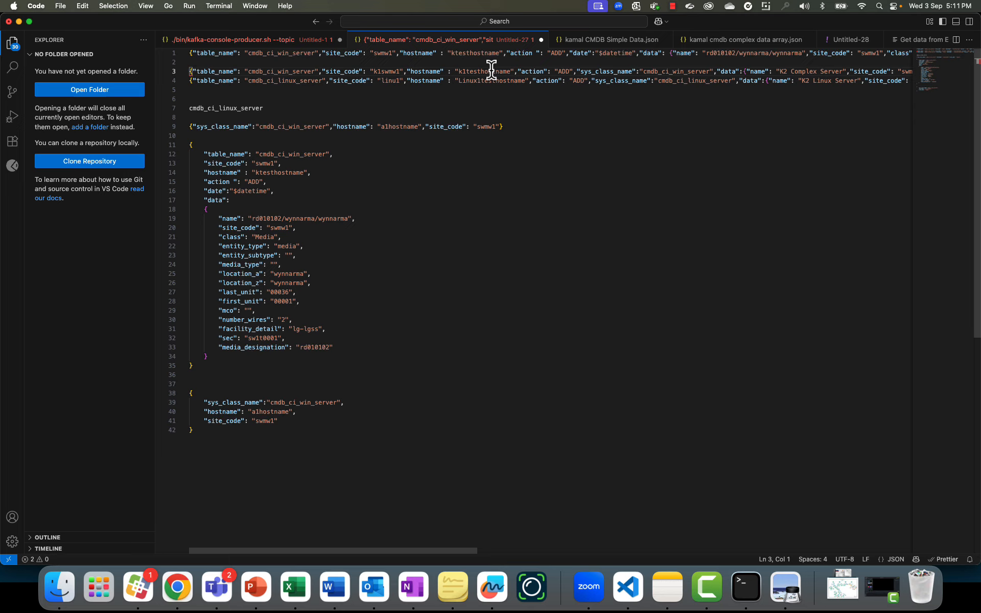
click(788, 71)
key(BackSpace)
text(1)
key(Down)
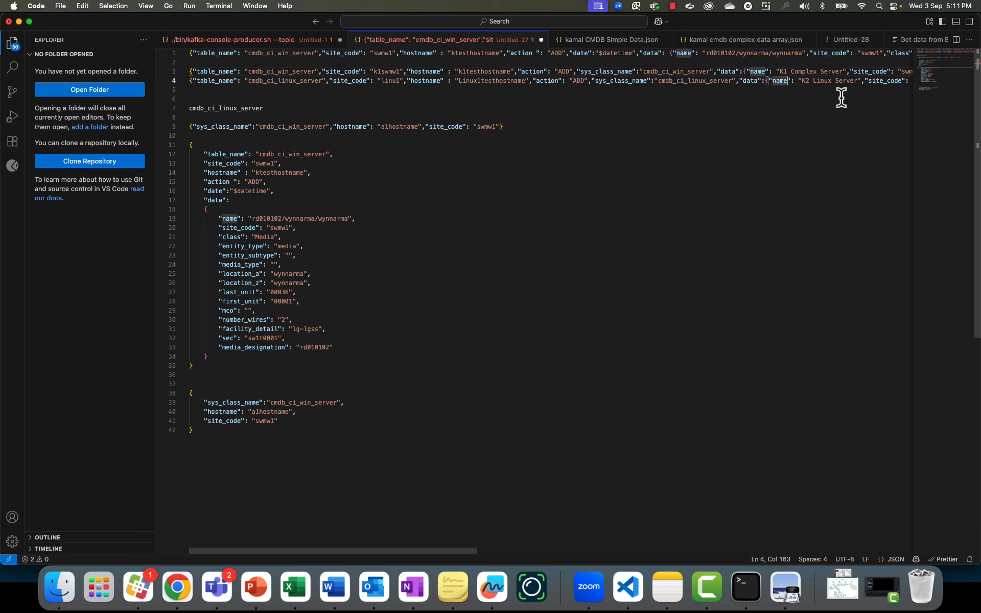
key(Right)
key(Right)
key(Right)
key(Right)
key(Right)
key(BackSpace)
text(1)
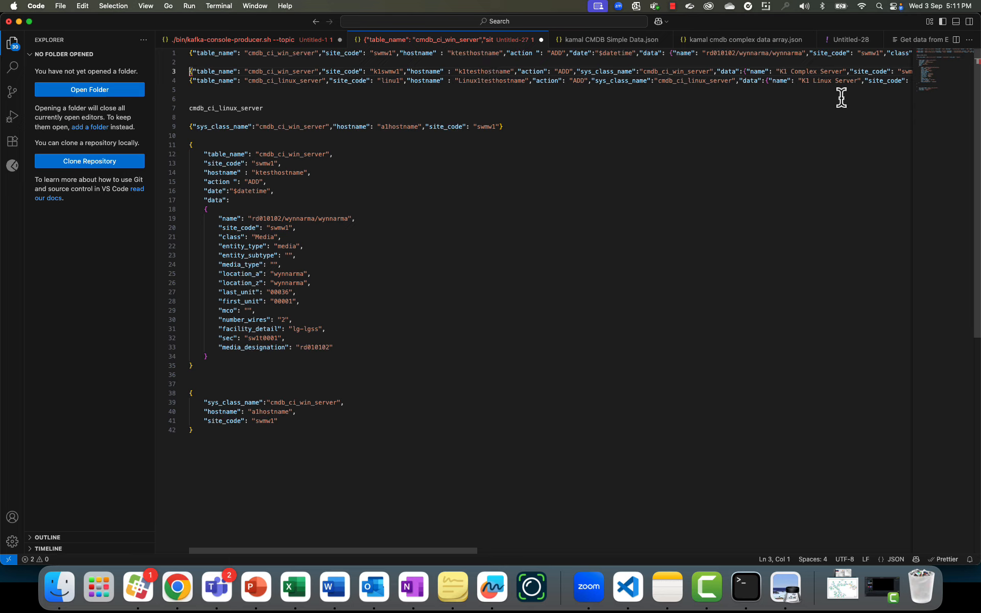
Copy both single-line K1 Complex Server and K1 Linux Server messages from VS Code and send them together through the Kafka producer in Terminal.
key(Up)
key(Home)
key(shift+Down)
key(shift+Down)
key(shift+Left)
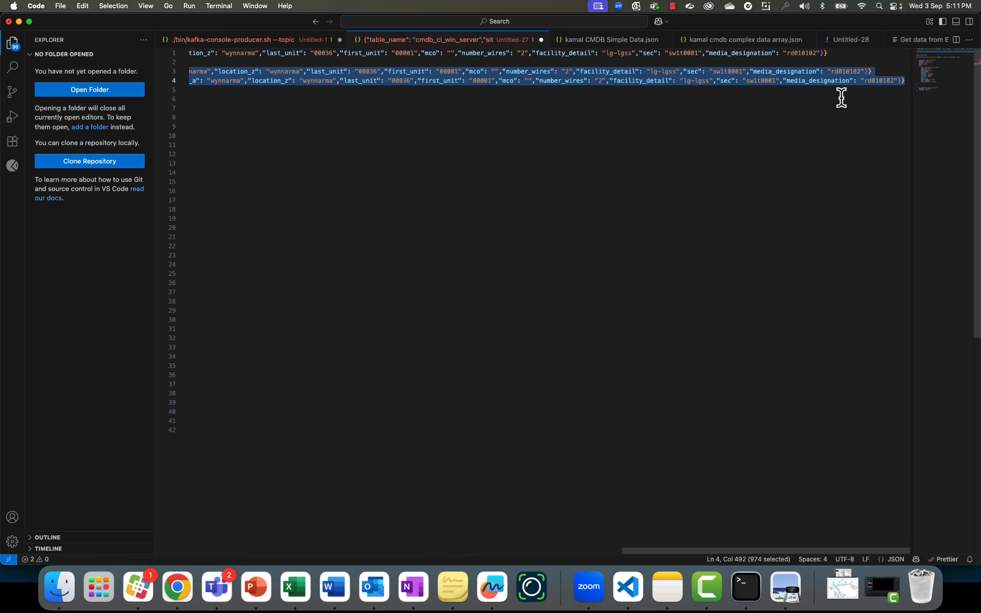
key(Left)
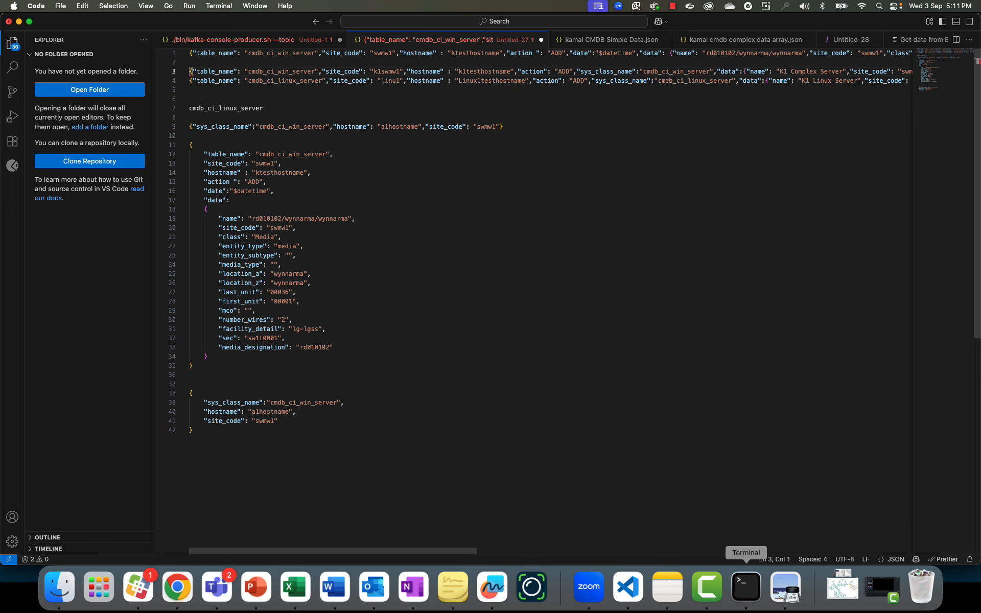
click(763, 594)
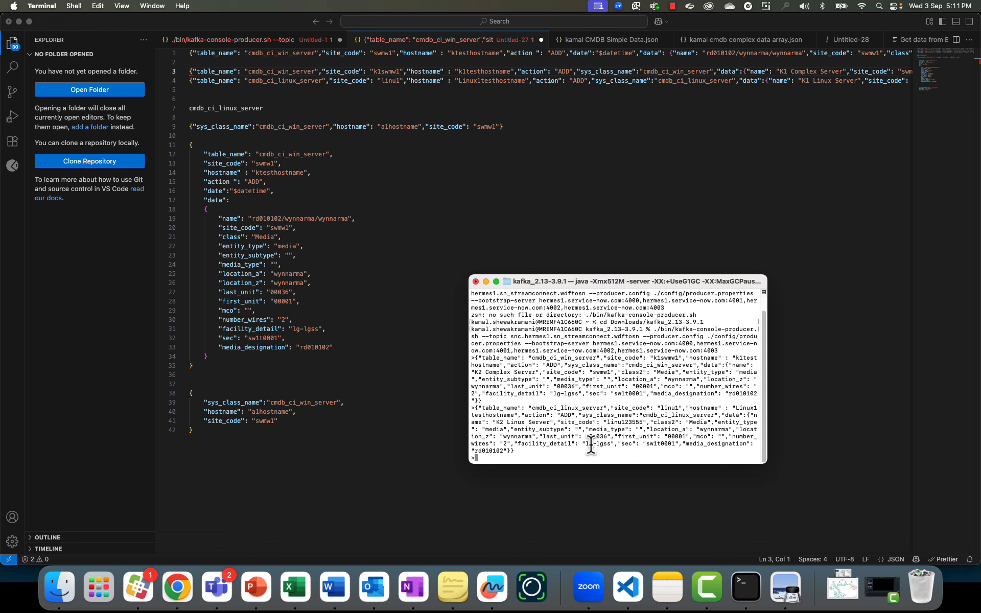
key(super+v)
key(Return)
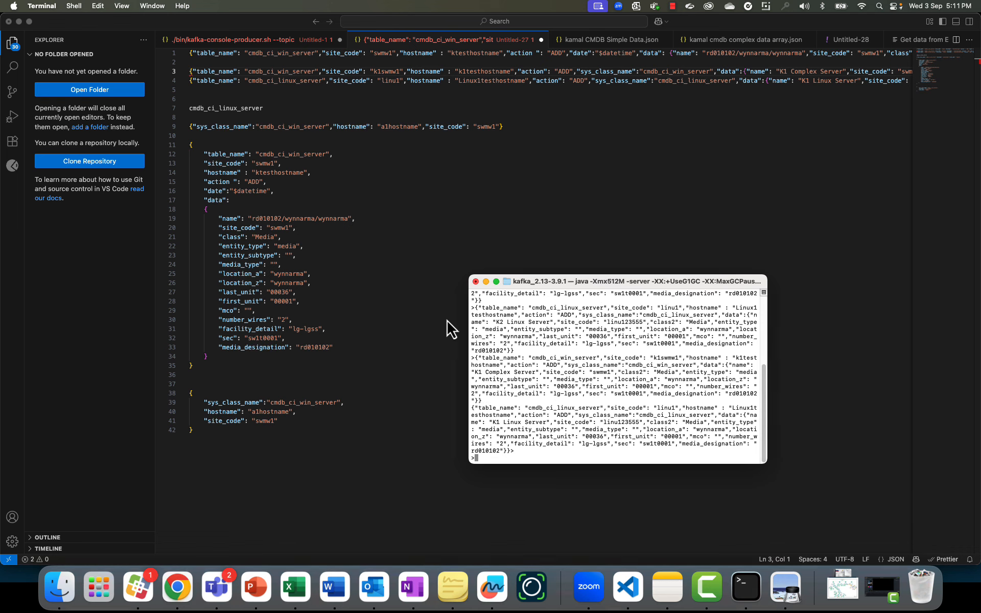
Switch to Chrome, reload the ETL consumer record, and inspect the run of import set ISET0020204 before closing it.
click(178, 587)
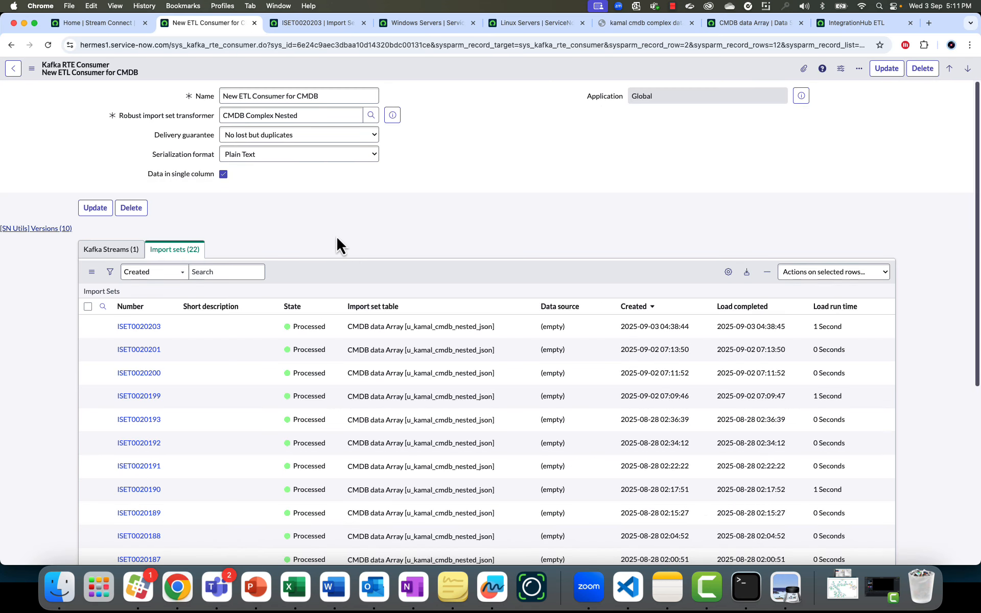
click(48, 45)
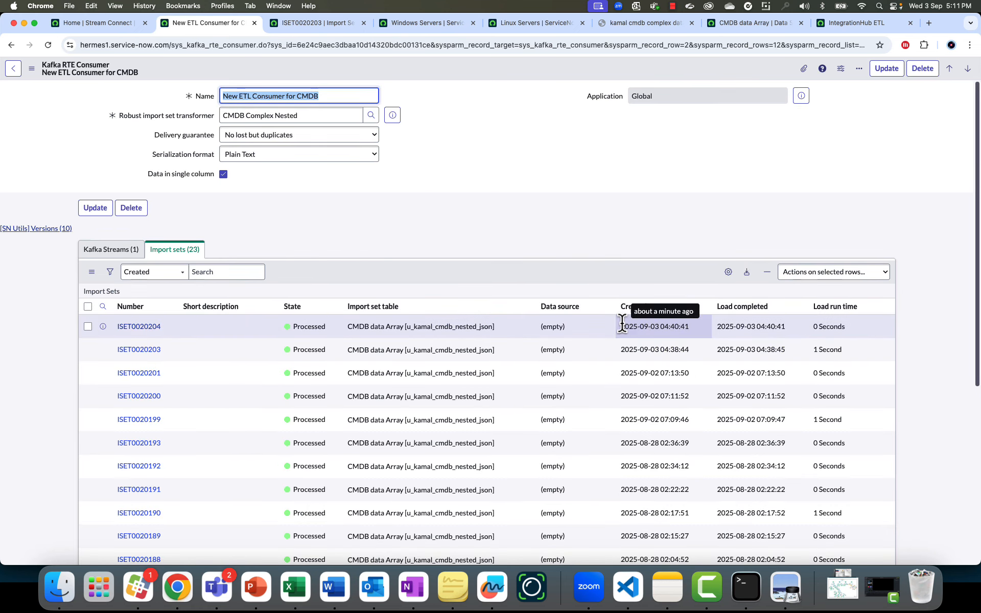
click(107, 328)
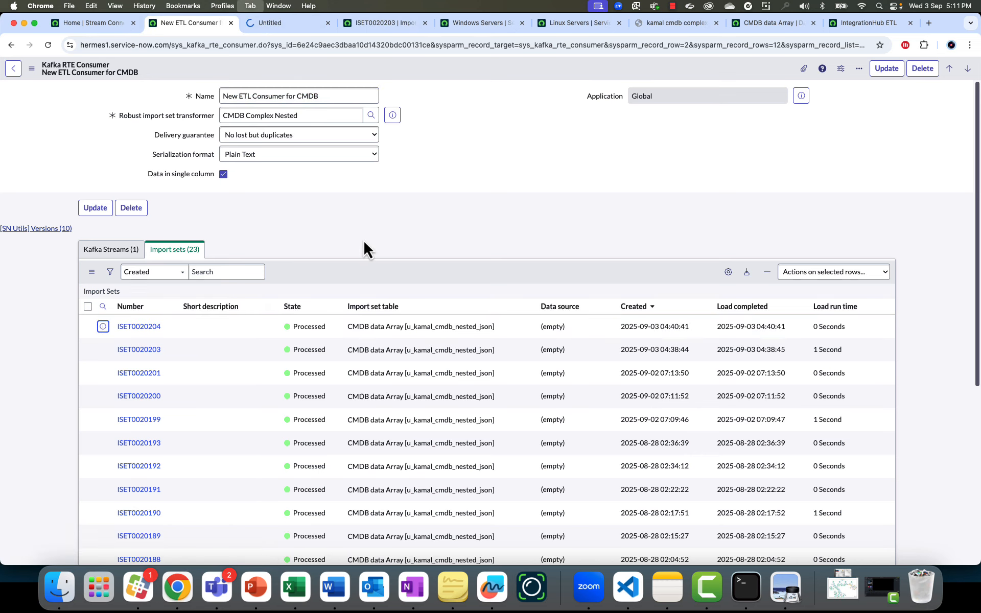
key(ctrl+Tab)
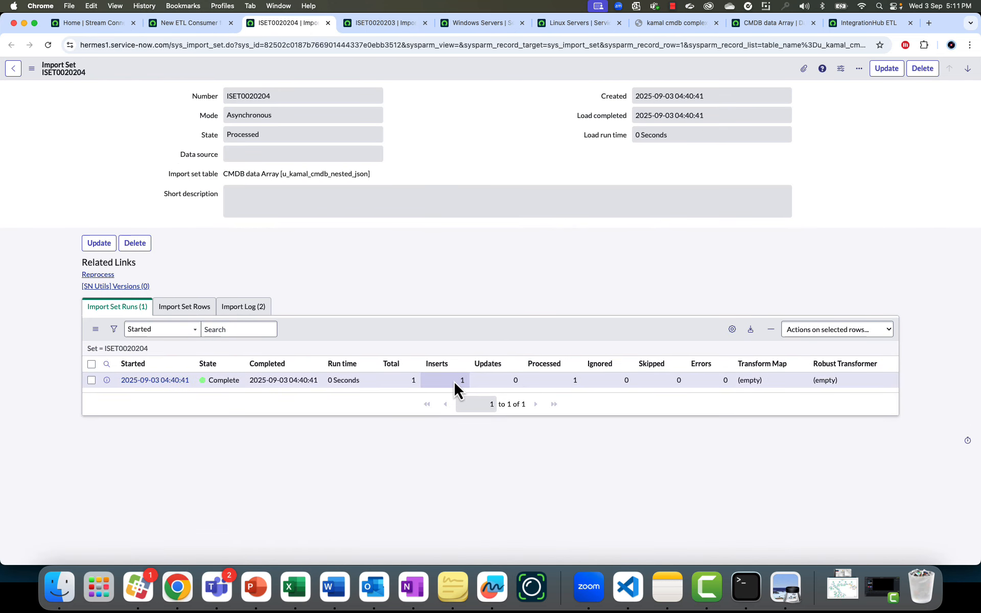
drag(454, 380, 575, 388)
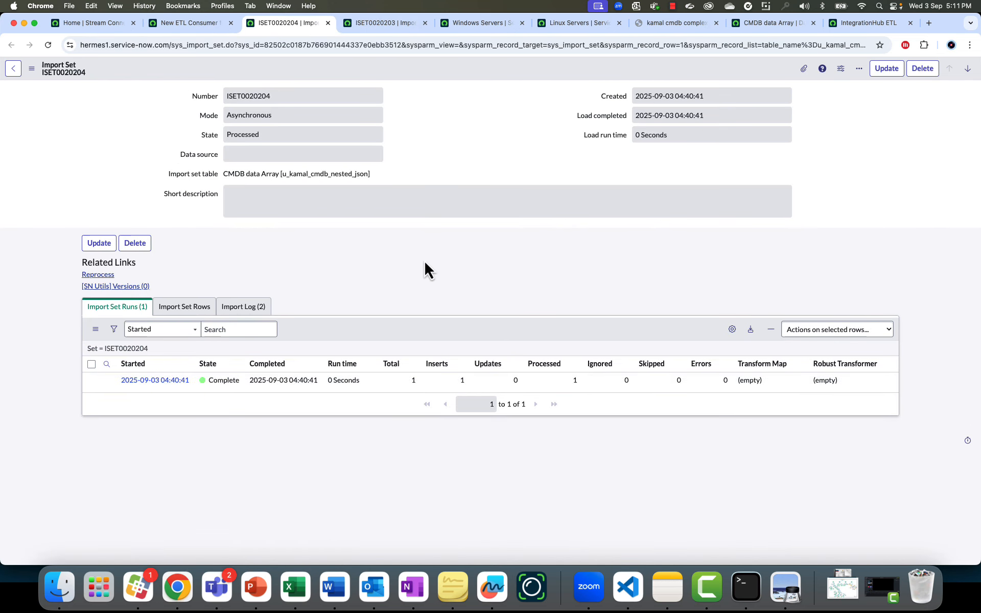
click(328, 23)
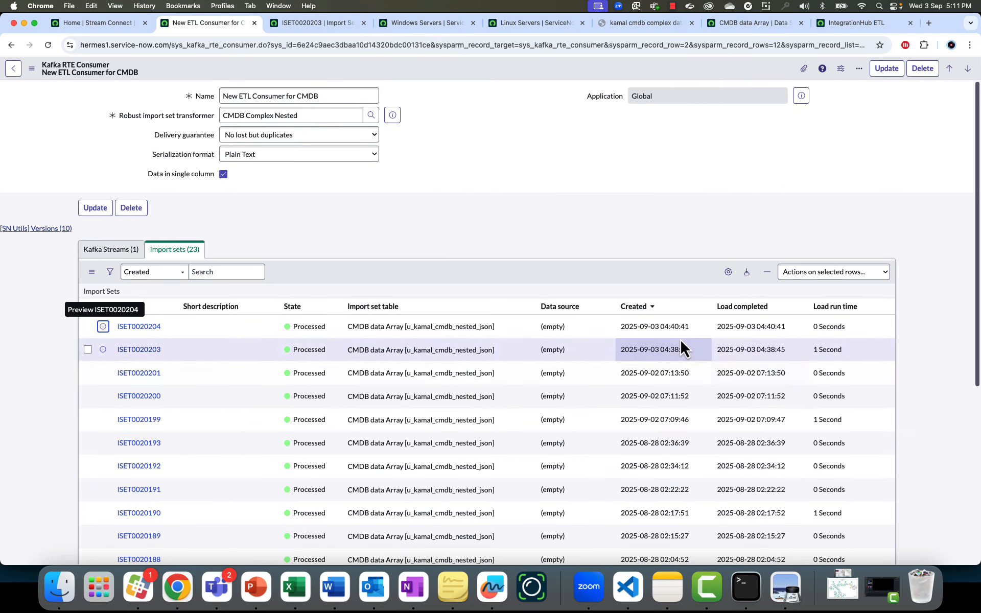
Close the ISET0020203 import set record and reload the ETL consumer record to refresh its import sets.
click(48, 48)
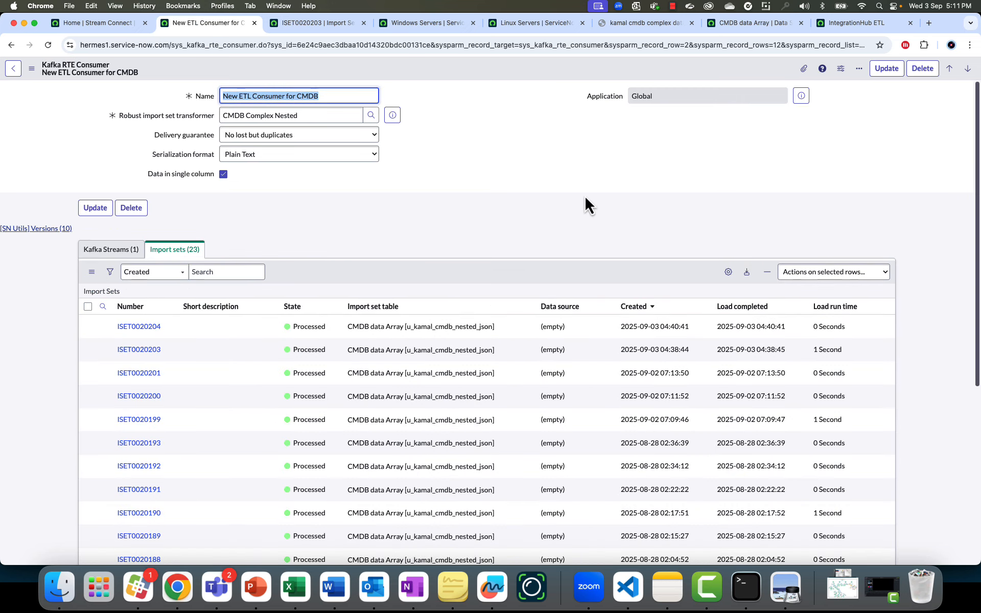
key(ctrl+Tab)
key(super+w)
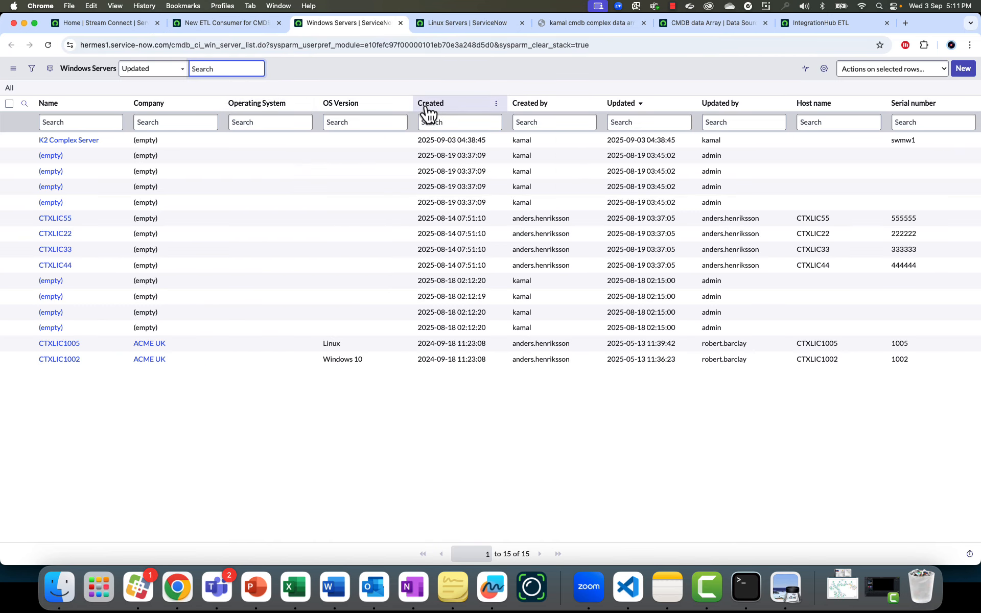
key(ctrl+shift+Tab)
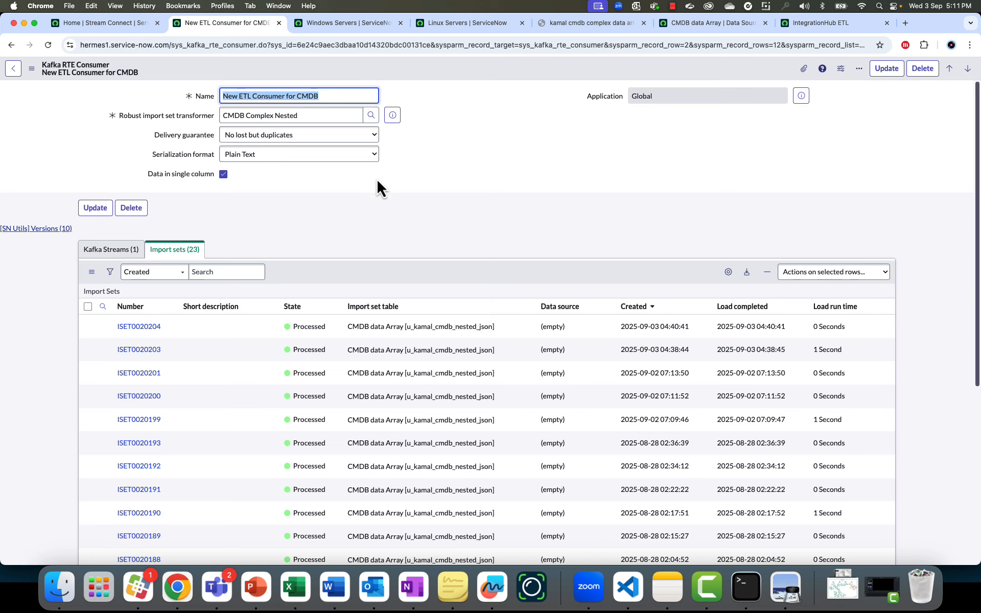
click(53, 46)
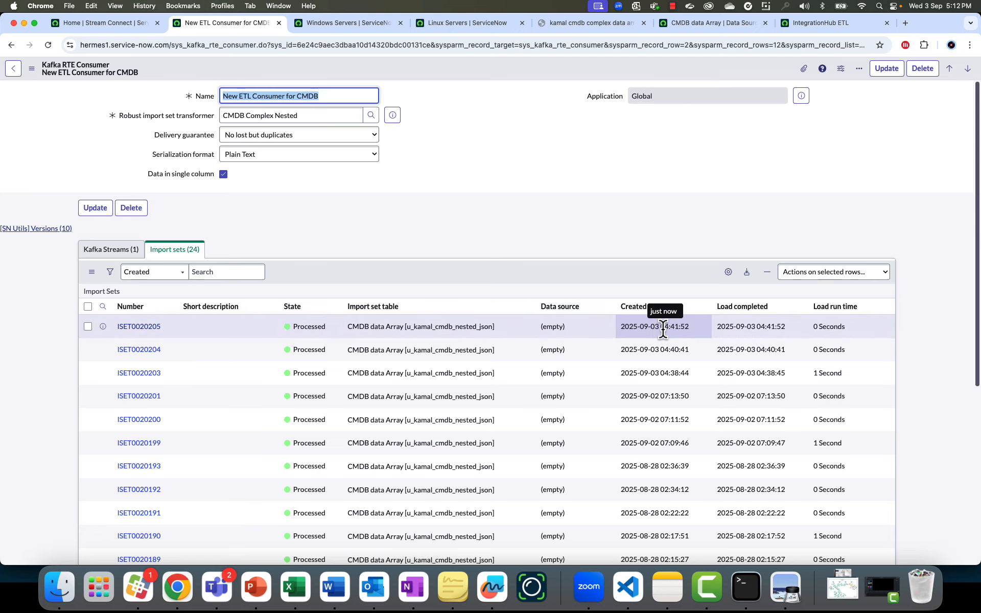
Open import set ISET0020205, examine its run's total, inserts and updates, and close the record.
super+click(136, 325)
click(314, 23)
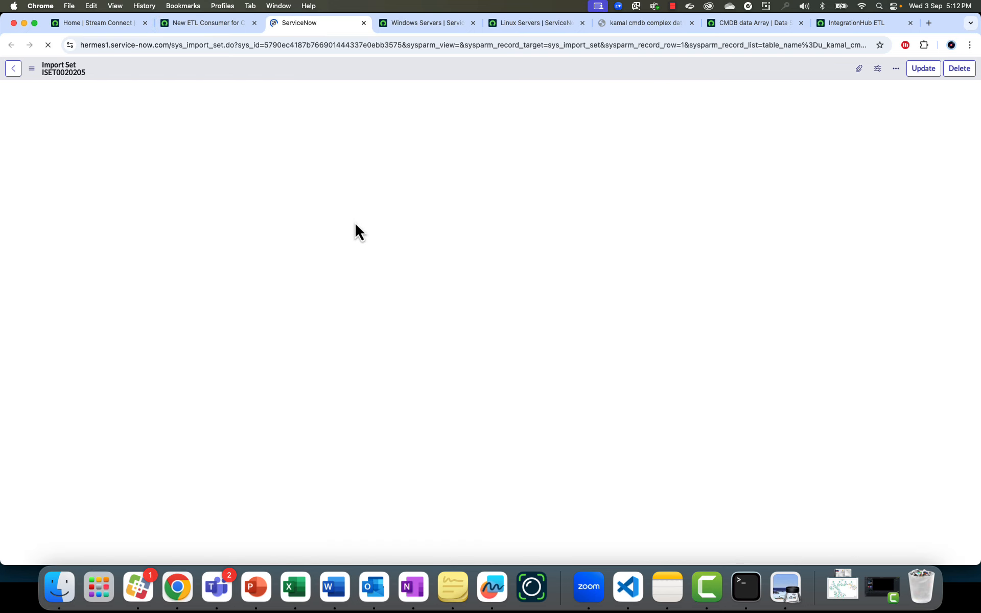
double_click(408, 379)
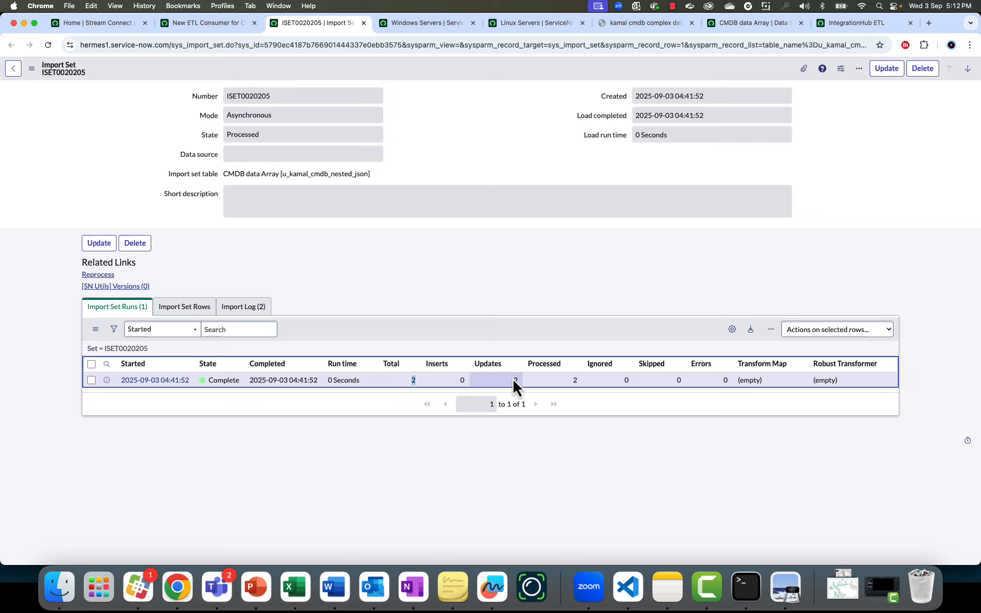
click(446, 270)
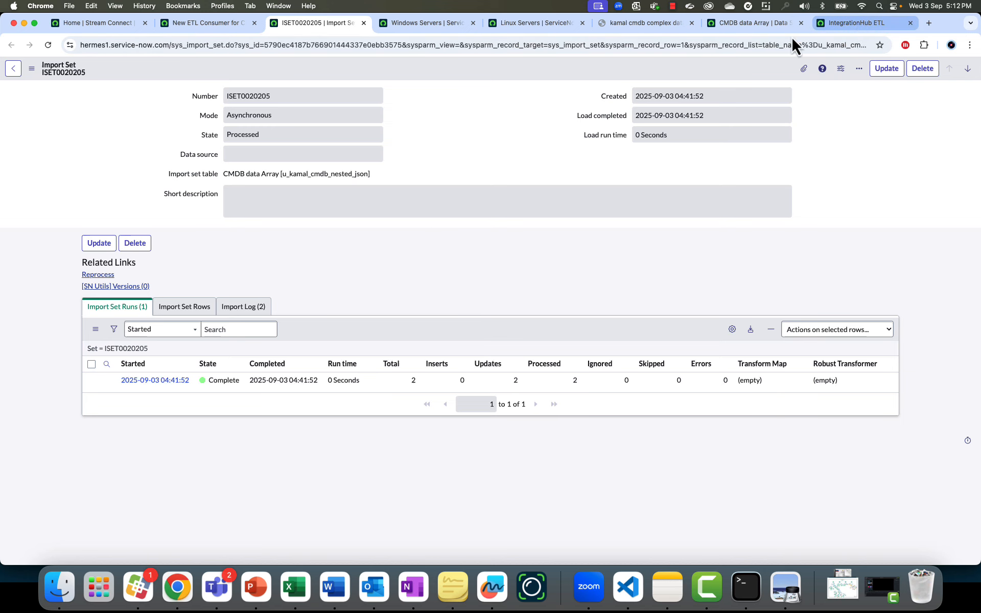
key(super+w)
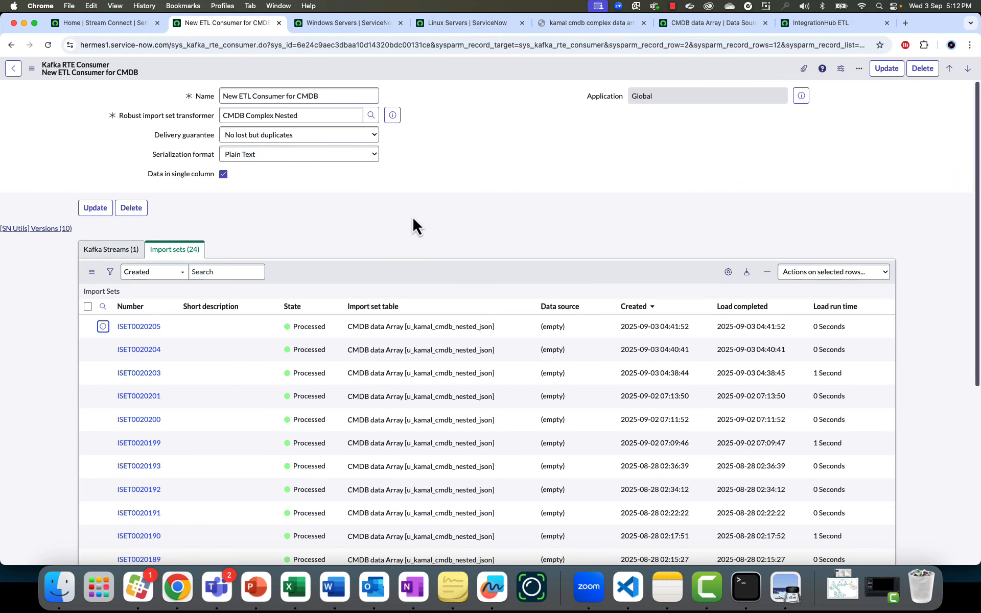
Open the consumer's CMDB Complex Nested transformer record, examine its batch size, and close it.
click(392, 121)
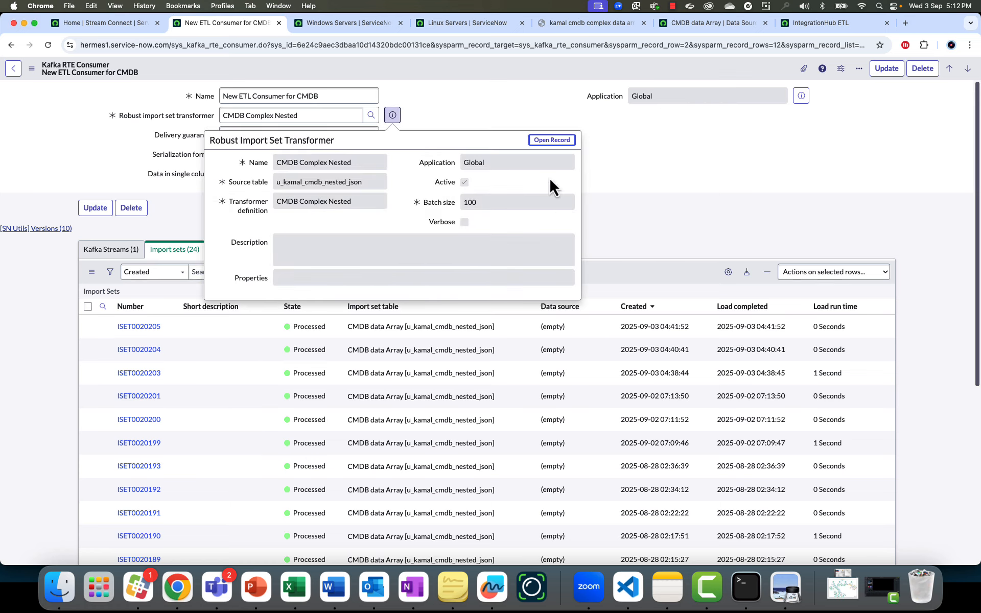
click(549, 141)
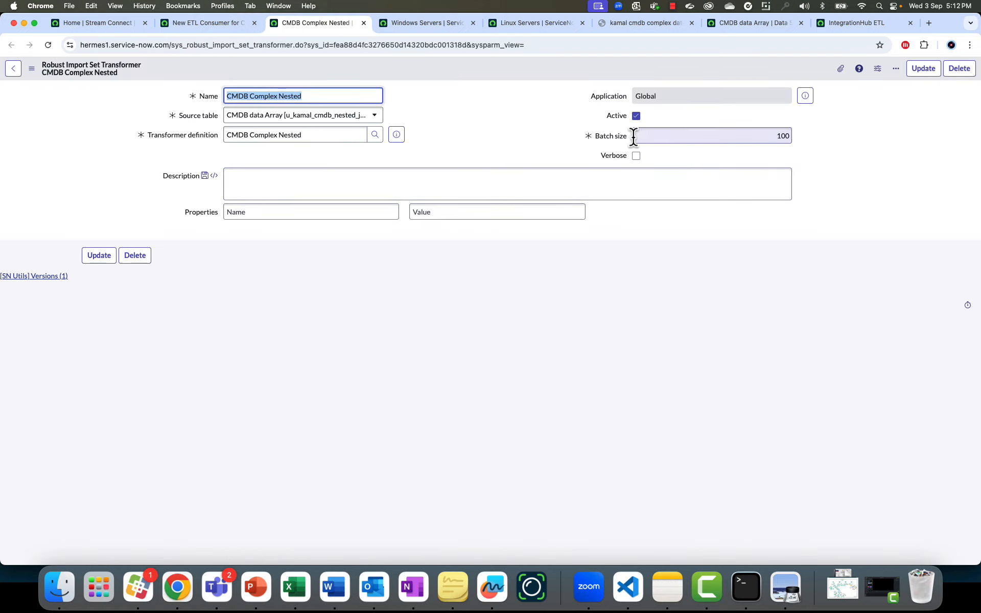
click(673, 135)
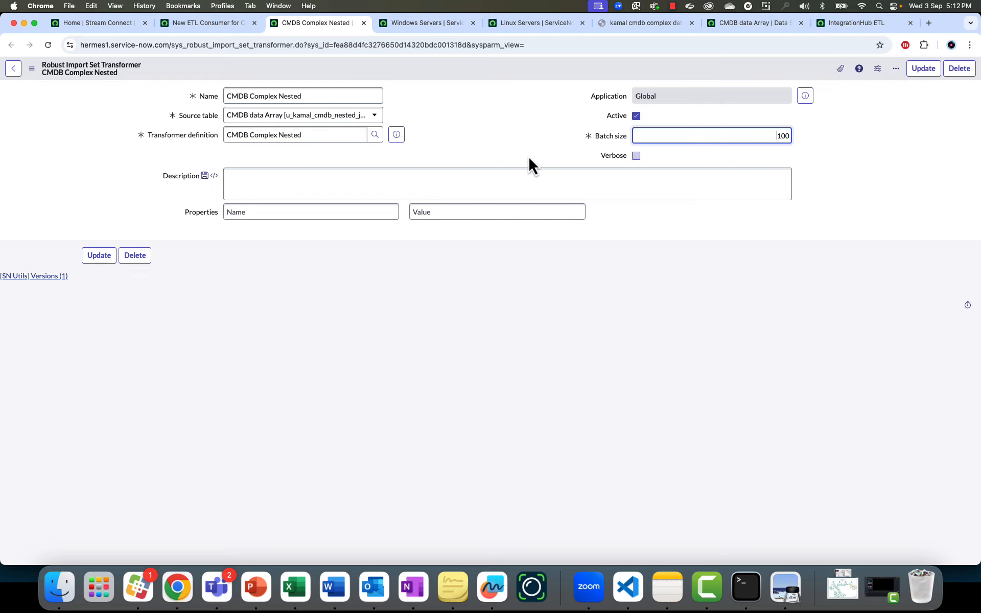
click(363, 23)
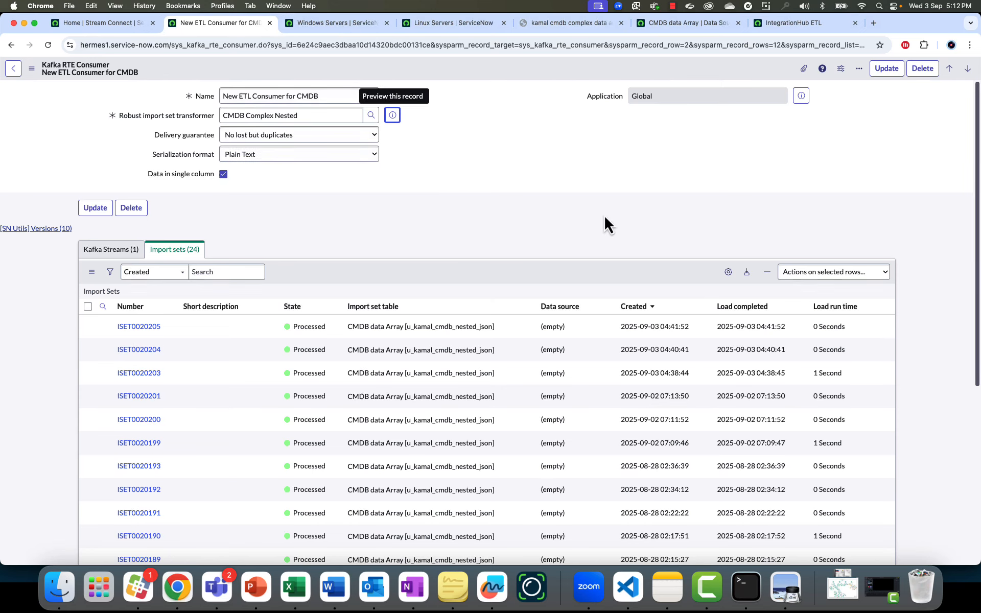
Reload the Windows Servers and Linux Servers lists and check the server names from the two K1 messages.
key(ctrl+Tab)
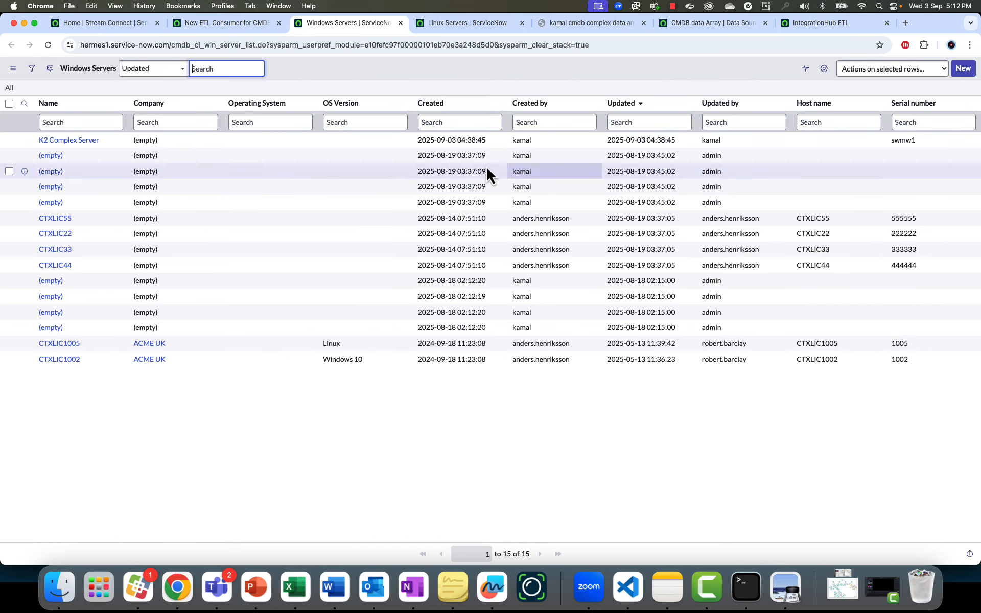
click(51, 48)
key(ctrl+Tab)
click(48, 45)
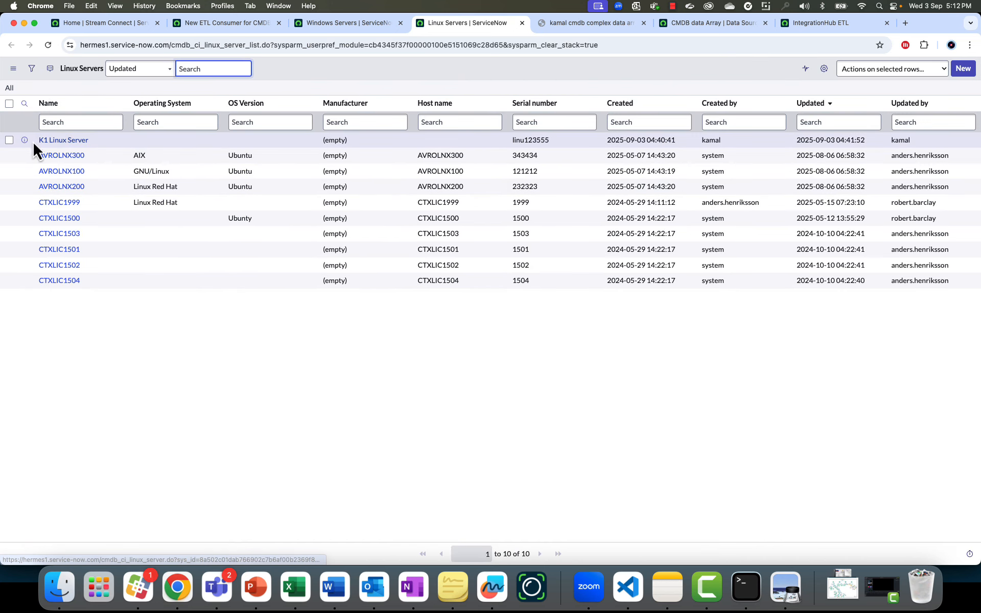
click(403, 123)
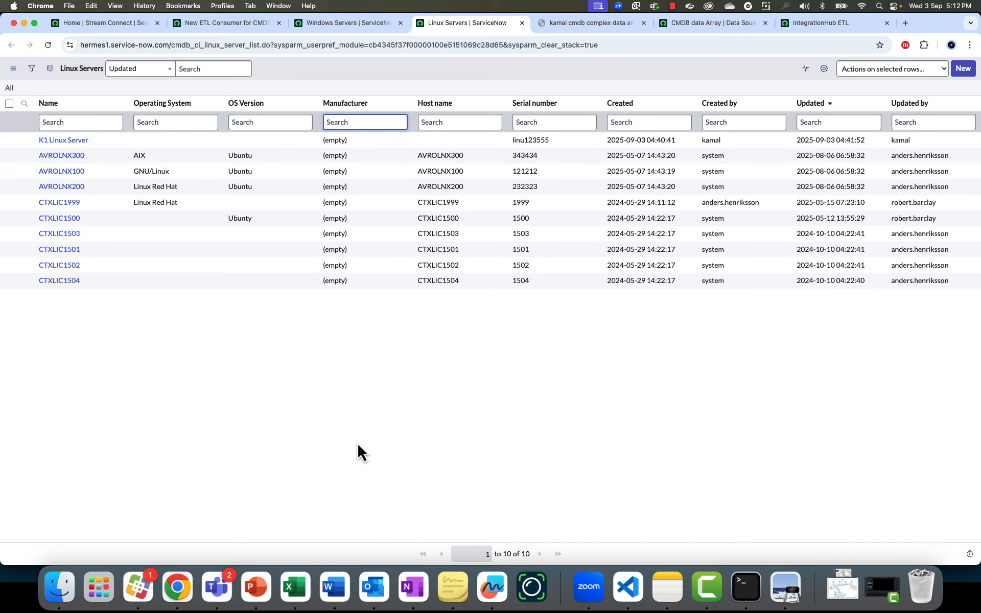
Switch to the PowerPoint slide on testing the implementation, with the producer script and JSON data.
key(super+Tab)
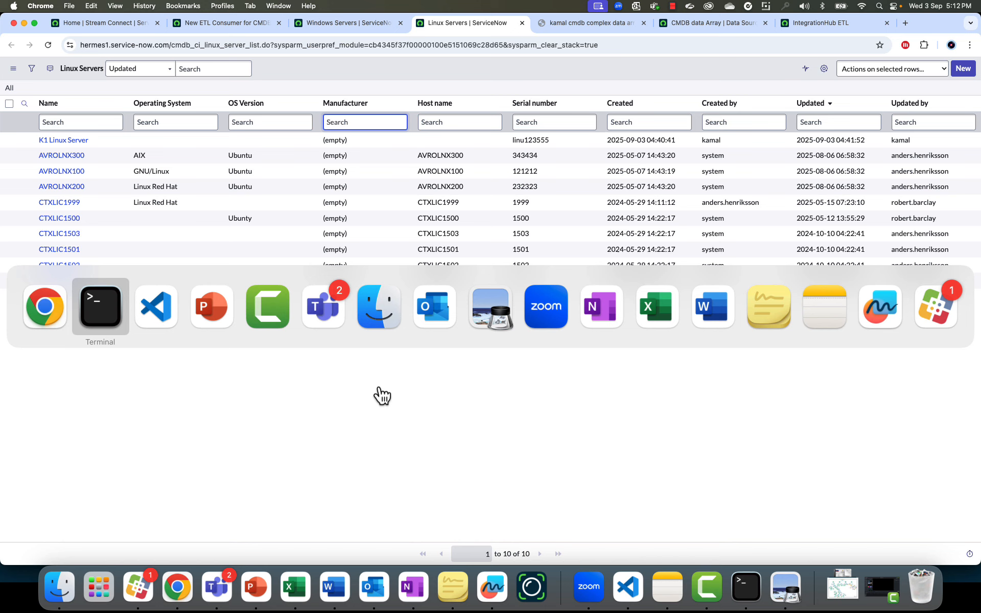
key(super+Tab)
key(super+Tab)
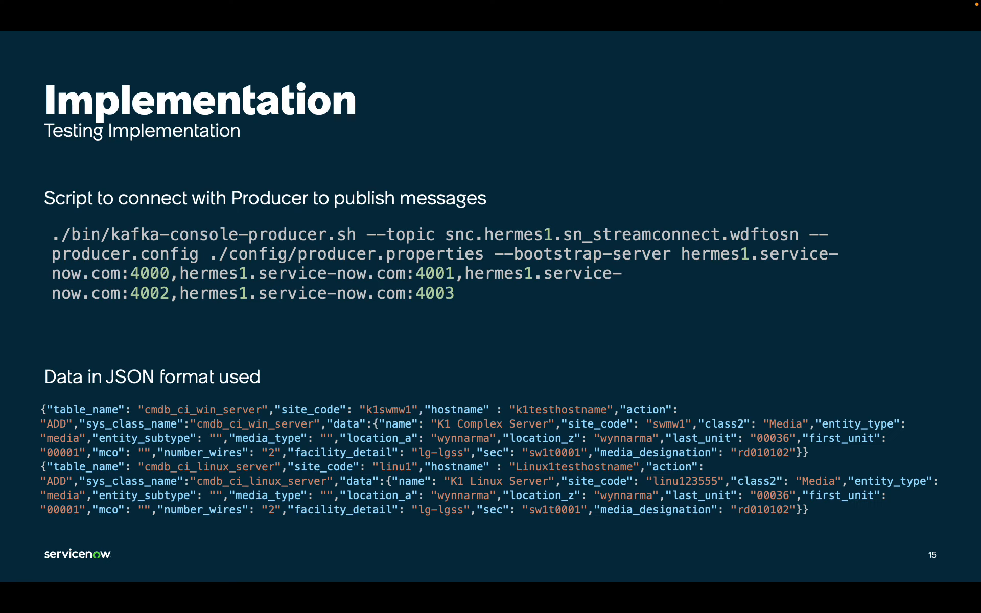